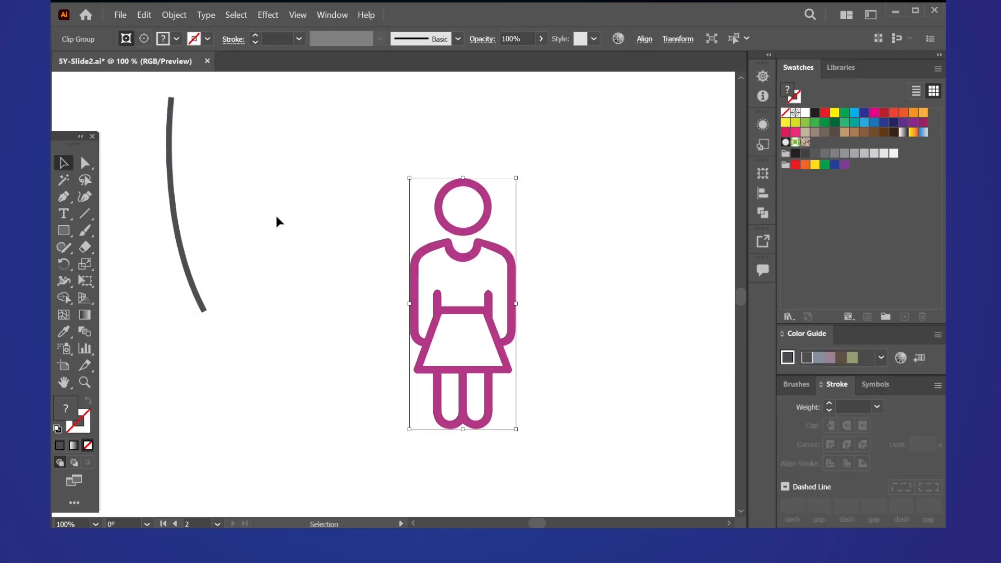
{"action": "scroll", "coordinate": [276, 217], "scroll_direction": "down", "scroll_amount": 1}
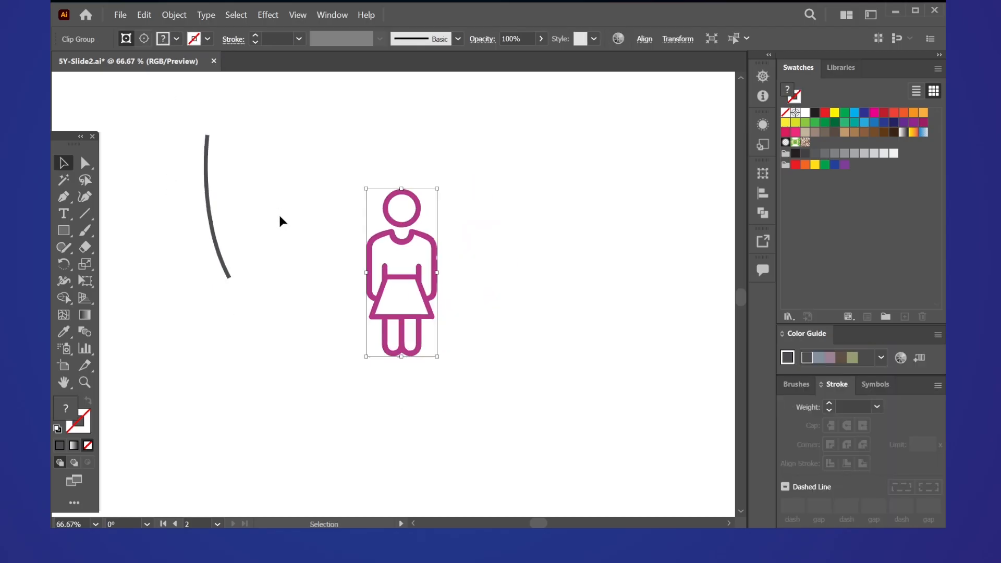
{"action": "left_click", "coordinate": [287, 158]}
{"action": "scroll", "coordinate": [270, 169], "scroll_direction": "up", "scroll_amount": 1}
{"action": "scroll", "coordinate": [313, 156], "scroll_direction": "down", "scroll_amount": 1}
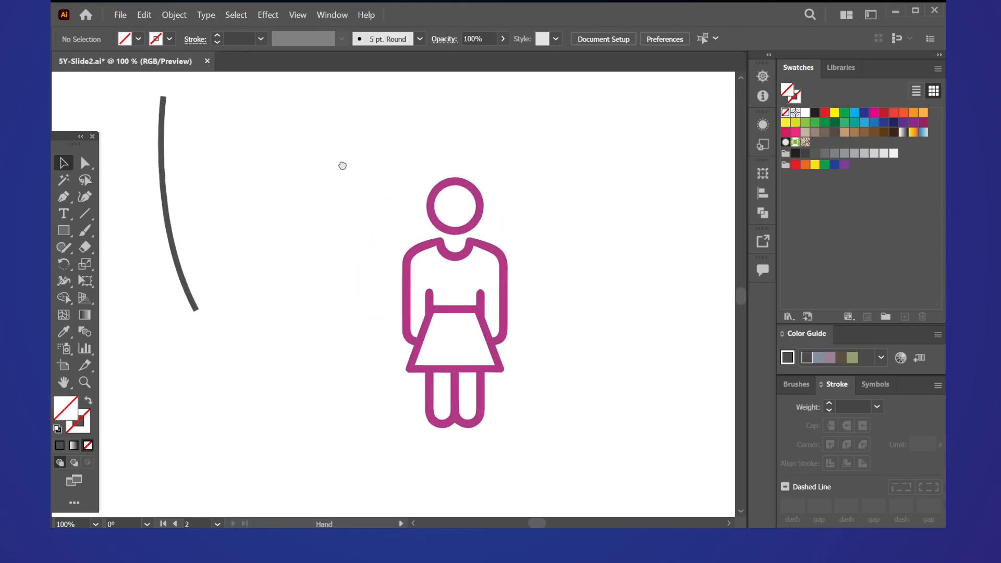
{"action": "scroll", "coordinate": [333, 152], "scroll_direction": "up", "scroll_amount": 2}
{"action": "scroll", "coordinate": [372, 125], "scroll_direction": "down", "scroll_amount": 1}
{"action": "left_click_drag", "start_coordinate": [424, 218], "coordinate": [378, 183]}
{"action": "left_click_drag", "start_coordinate": [286, 134], "coordinate": [282, 150]}
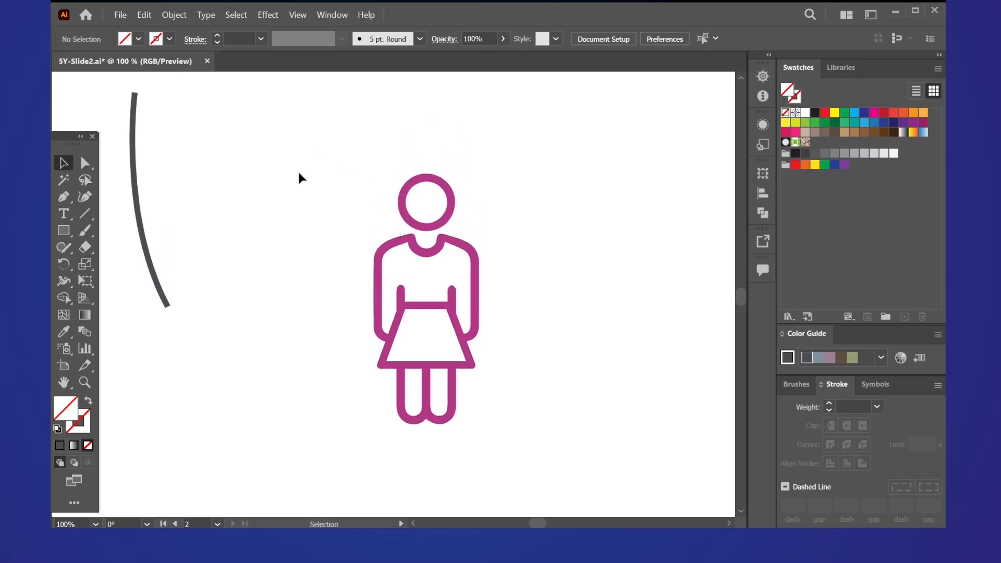
{"action": "left_click_drag", "start_coordinate": [305, 181], "coordinate": [290, 178]}
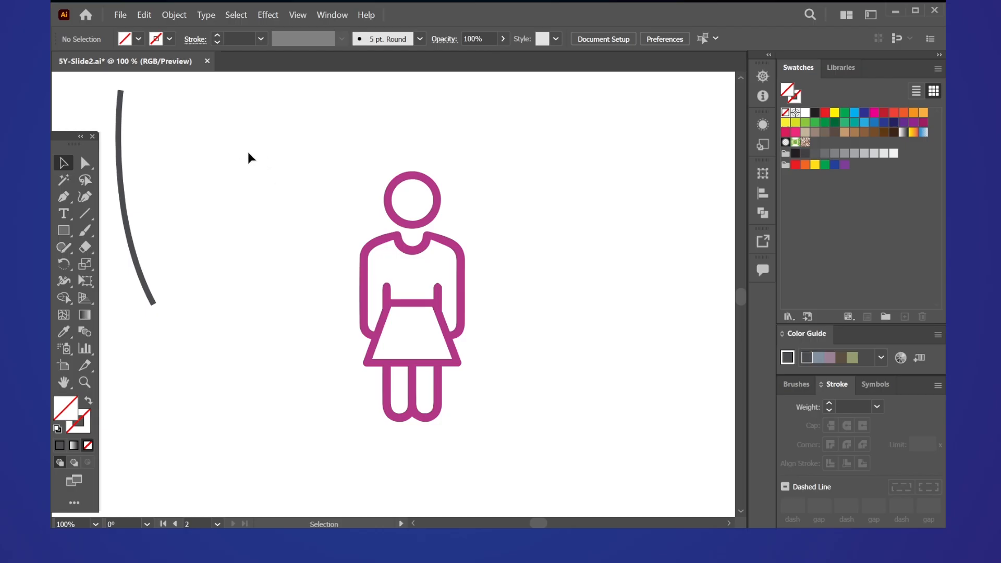
{"action": "left_click_drag", "start_coordinate": [320, 197], "coordinate": [315, 182]}
{"action": "left_click_drag", "start_coordinate": [473, 441], "coordinate": [475, 442]}
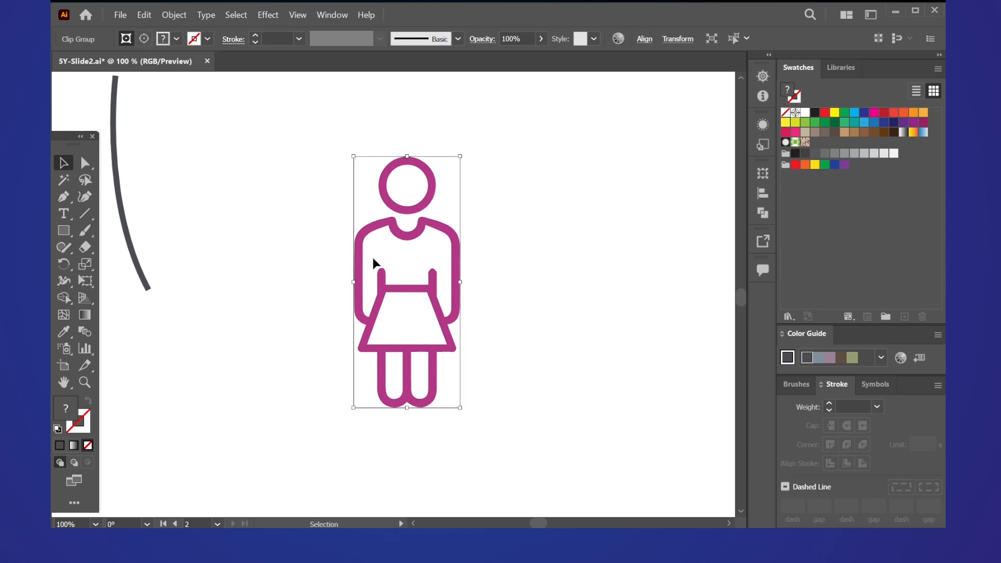
{"action": "scroll", "coordinate": [384, 224], "scroll_direction": "up", "scroll_amount": 2}
{"action": "scroll", "coordinate": [386, 227], "scroll_direction": "down", "scroll_amount": 1}
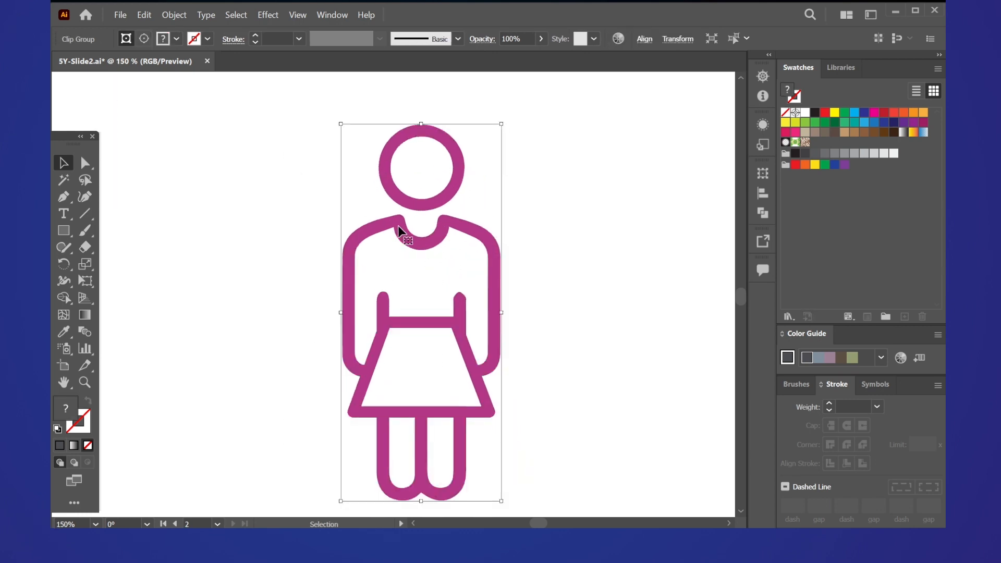
{"action": "scroll", "coordinate": [399, 226], "scroll_direction": "up", "scroll_amount": 1}
{"action": "mouse_move", "coordinate": [400, 237]}
{"action": "left_mouse_down"}
{"action": "mouse_move", "coordinate": [406, 214]}
{"action": "mouse_move", "coordinate": [413, 233]}
{"action": "left_mouse_up"}
{"action": "scroll", "coordinate": [407, 213], "scroll_direction": "down", "scroll_amount": 1}
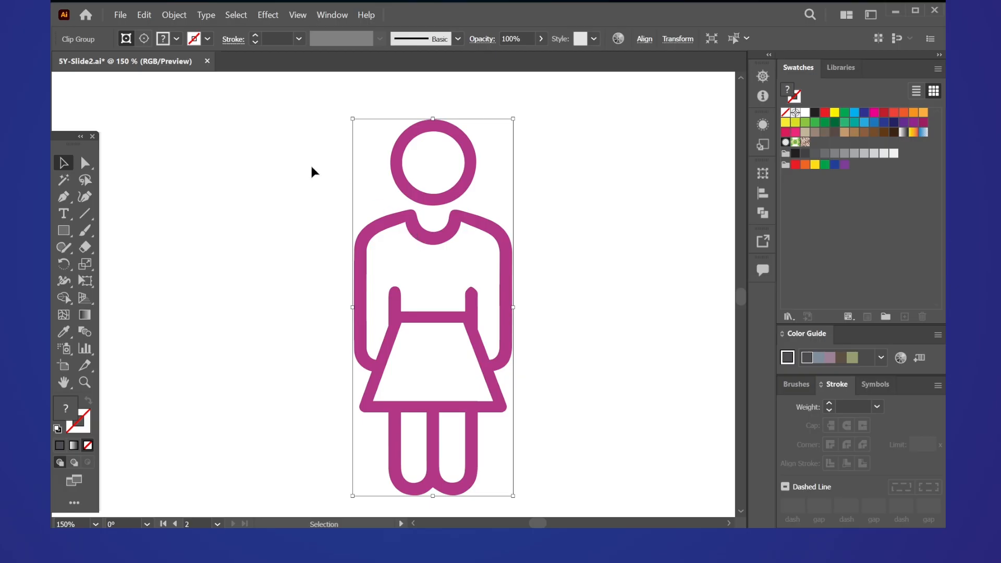
{"action": "left_click", "coordinate": [297, 176]}
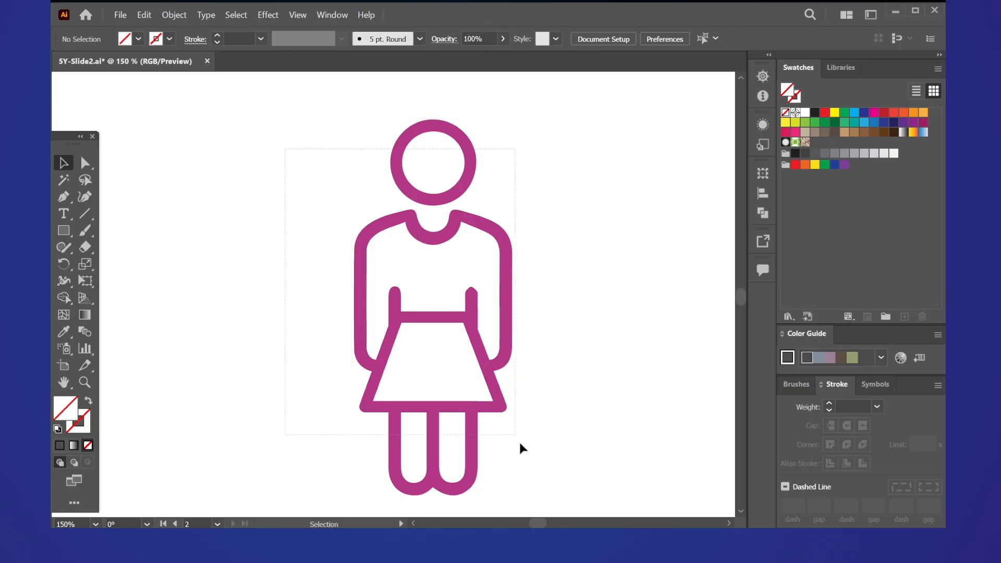
{"action": "key", "text": "ctrl+a"}
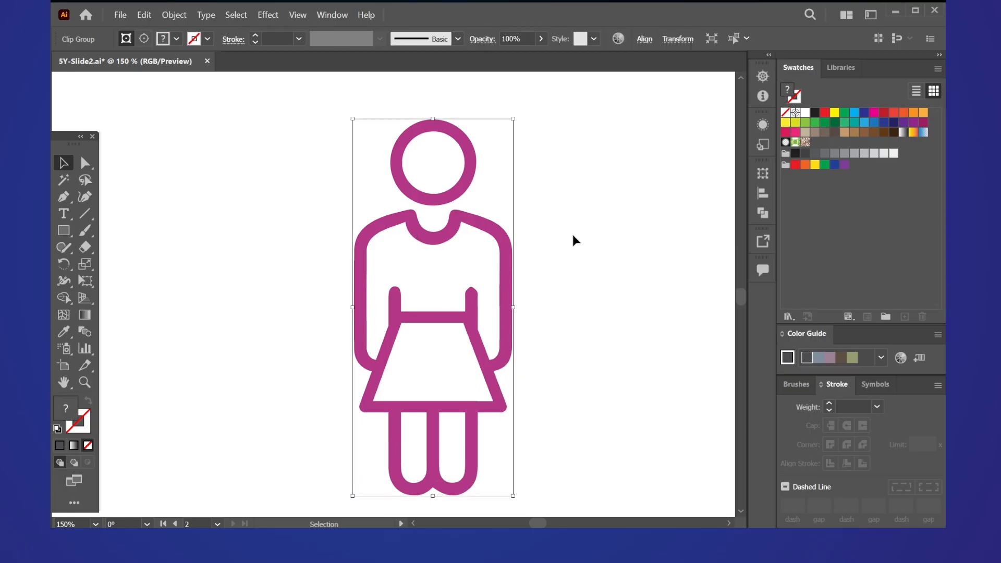
{"action": "left_click", "coordinate": [596, 145]}
{"action": "left_click_drag", "start_coordinate": [422, 404], "coordinate": [420, 401]}
{"action": "scroll", "coordinate": [393, 356], "scroll_direction": "down", "scroll_amount": 1}
{"action": "left_click_drag", "start_coordinate": [335, 301], "coordinate": [382, 288]}
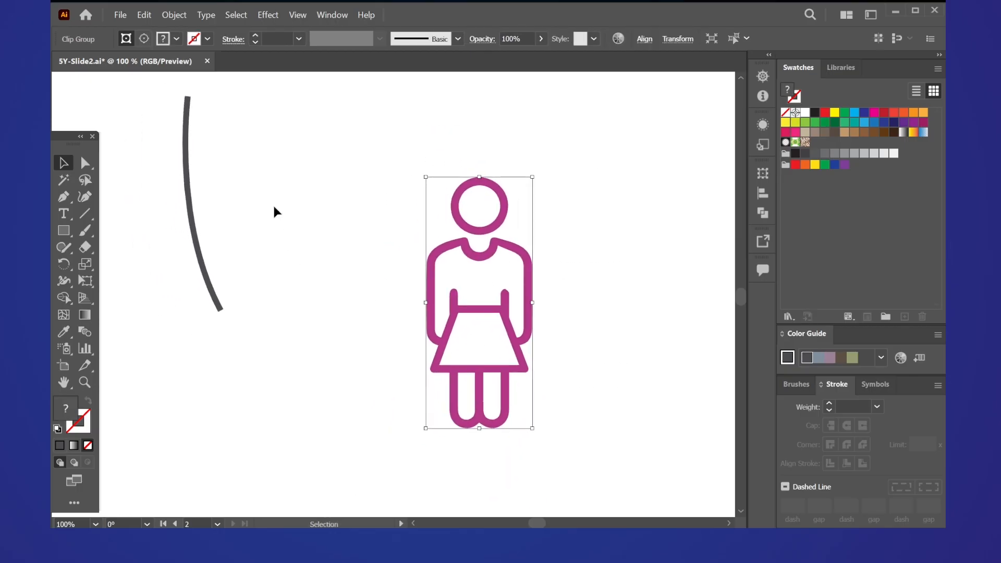
{"action": "mouse_move", "coordinate": [314, 176]}
{"action": "left_mouse_down"}
{"action": "mouse_move", "coordinate": [170, 226]}
{"action": "mouse_move", "coordinate": [157, 265]}
{"action": "mouse_move", "coordinate": [146, 150]}
{"action": "left_mouse_up"}
{"action": "left_click", "coordinate": [380, 150]}
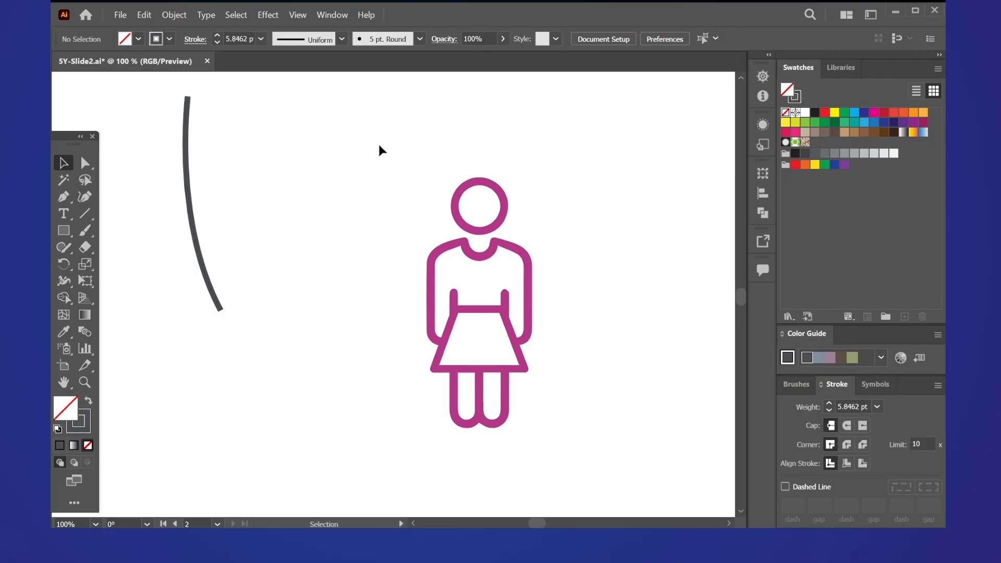
{"action": "left_click", "coordinate": [563, 473]}
{"action": "scroll", "coordinate": [573, 292], "scroll_direction": "up", "scroll_amount": 3}
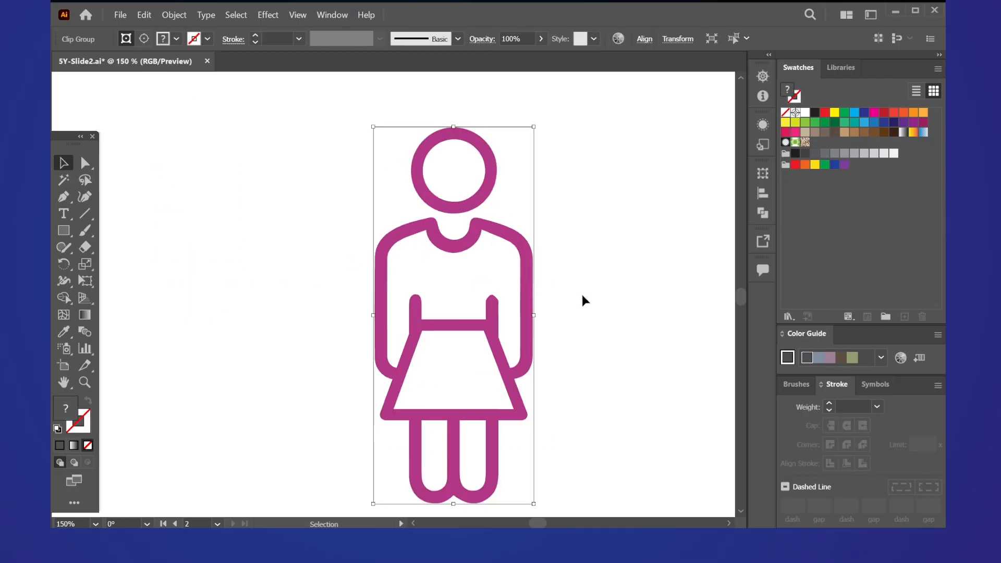
{"action": "left_click", "coordinate": [561, 251]}
{"action": "scroll", "coordinate": [561, 252], "scroll_direction": "down", "scroll_amount": 3}
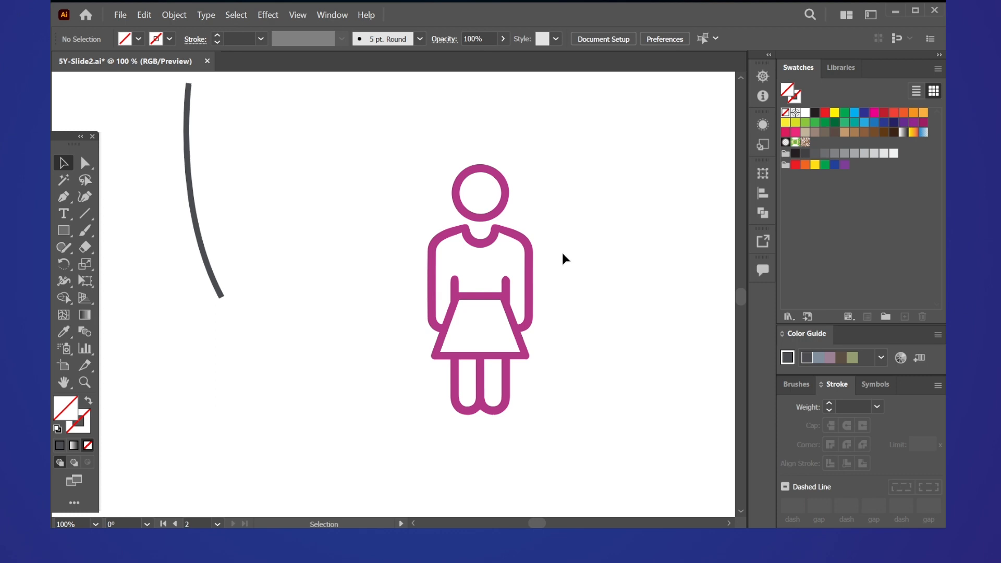
Try enlarging the woman icon proportionally from its centre to about 1.6 times its size, and undo the scaling.
{"action": "left_click_drag", "start_coordinate": [385, 129], "coordinate": [574, 448]}
{"action": "scroll", "coordinate": [479, 219], "scroll_direction": "up", "scroll_amount": 3}
{"action": "scroll", "coordinate": [492, 242], "scroll_direction": "down", "scroll_amount": 2}
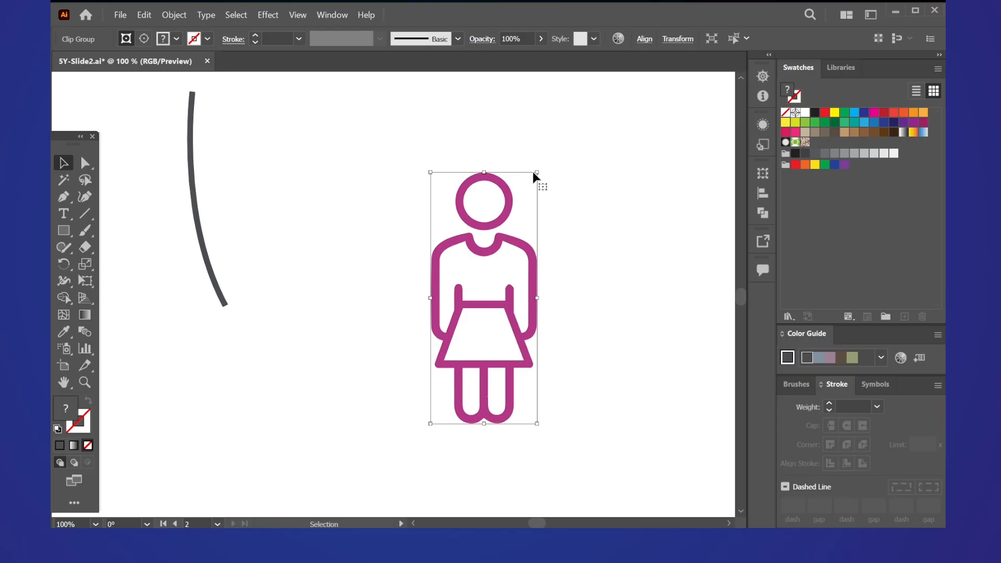
{"action": "left_click_drag", "start_coordinate": [536, 172], "coordinate": [596, 98]}
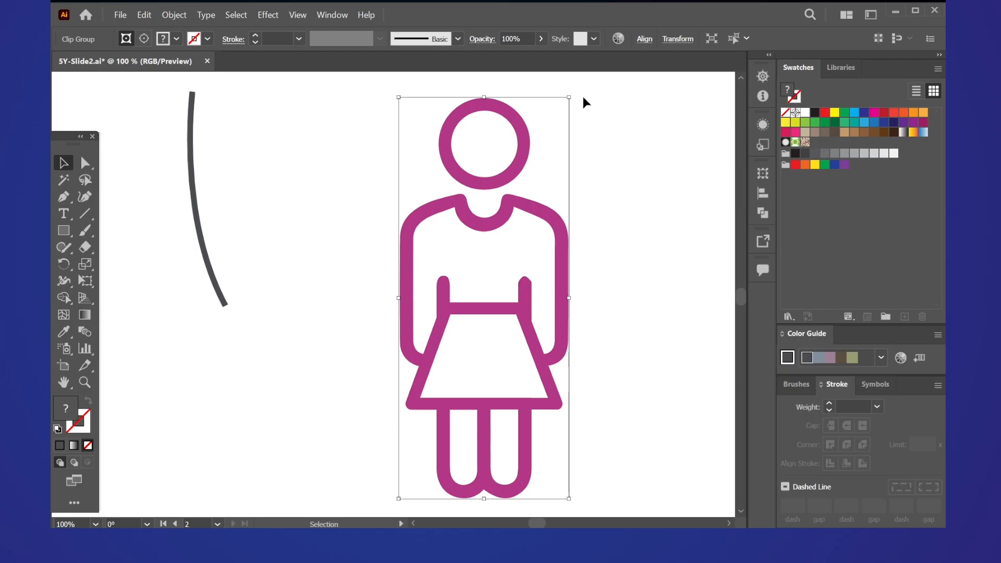
{"action": "key", "text": "ctrl+z"}
{"action": "scroll", "coordinate": [567, 229], "scroll_direction": "down", "scroll_amount": 1}
{"action": "key", "text": "space"}
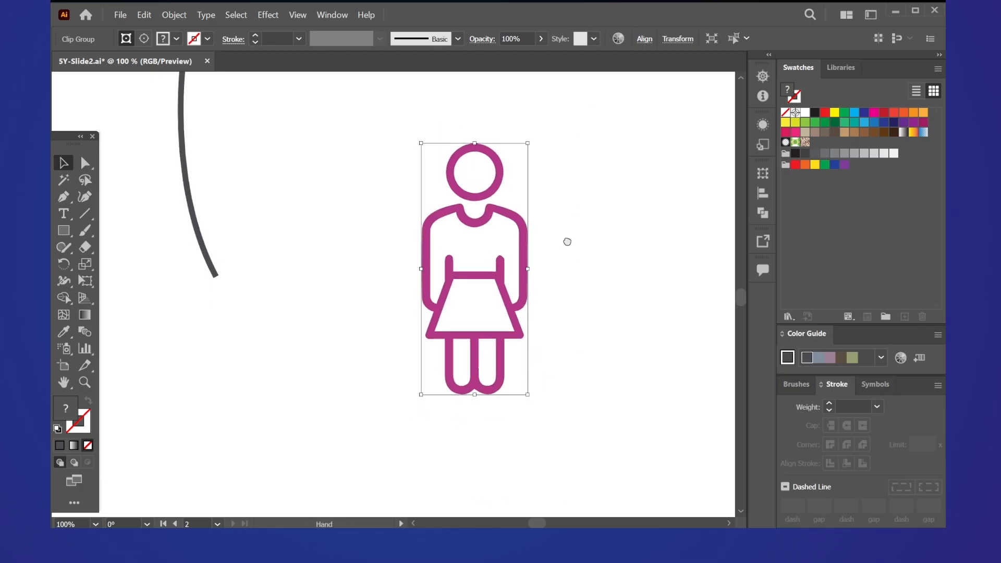
Try enlarging the curved line proportionally from its centre to about 1.8 times its size, and undo the scaling.
{"action": "left_click_drag", "start_coordinate": [568, 242], "coordinate": [630, 317]}
{"action": "left_click_drag", "start_coordinate": [268, 279], "coordinate": [199, 332]}
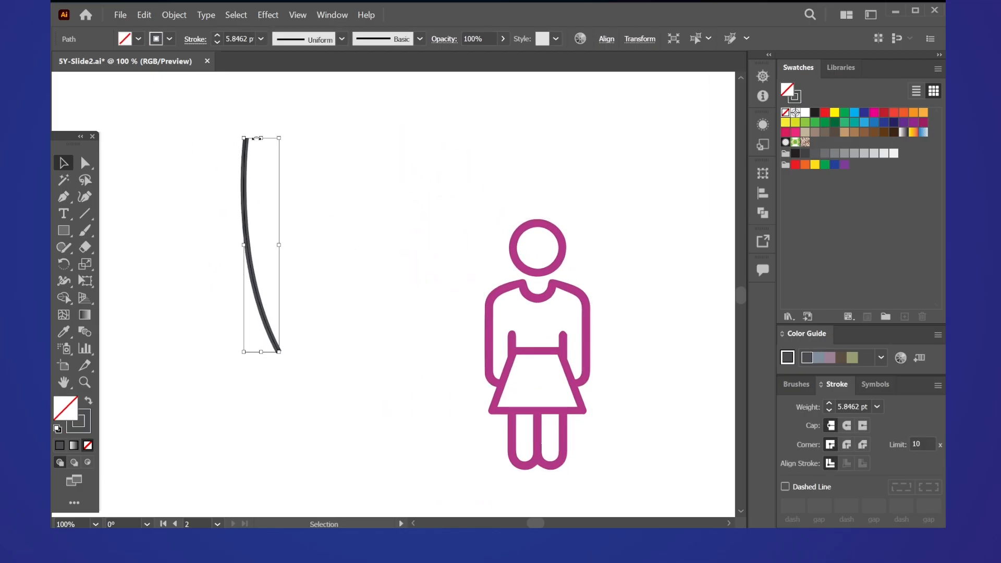
{"action": "left_click_drag", "start_coordinate": [279, 138], "coordinate": [400, 168]}
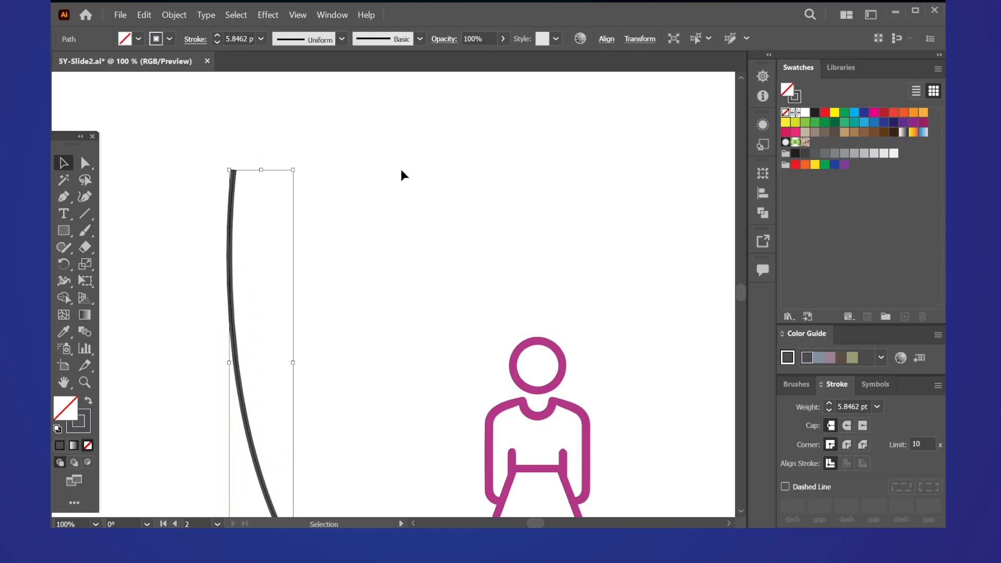
{"action": "key", "text": "ctrl+z"}
{"action": "left_click_drag", "start_coordinate": [286, 311], "coordinate": [311, 230]}
{"action": "key", "text": "ctrl+equal"}
{"action": "key", "text": "ctrl+equal"}
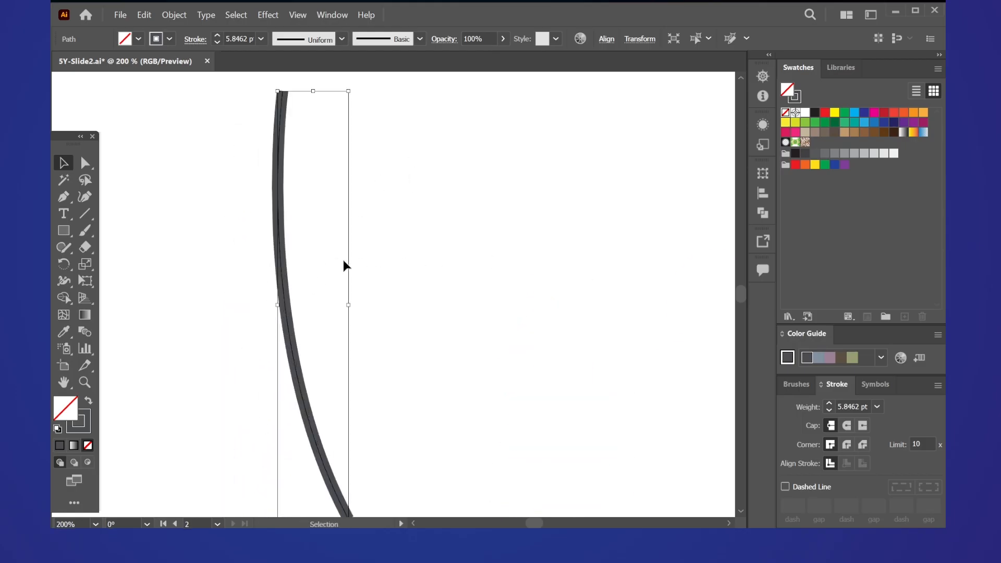
{"action": "key", "text": "ctrl+minus"}
{"action": "left_click", "coordinate": [173, 14]}
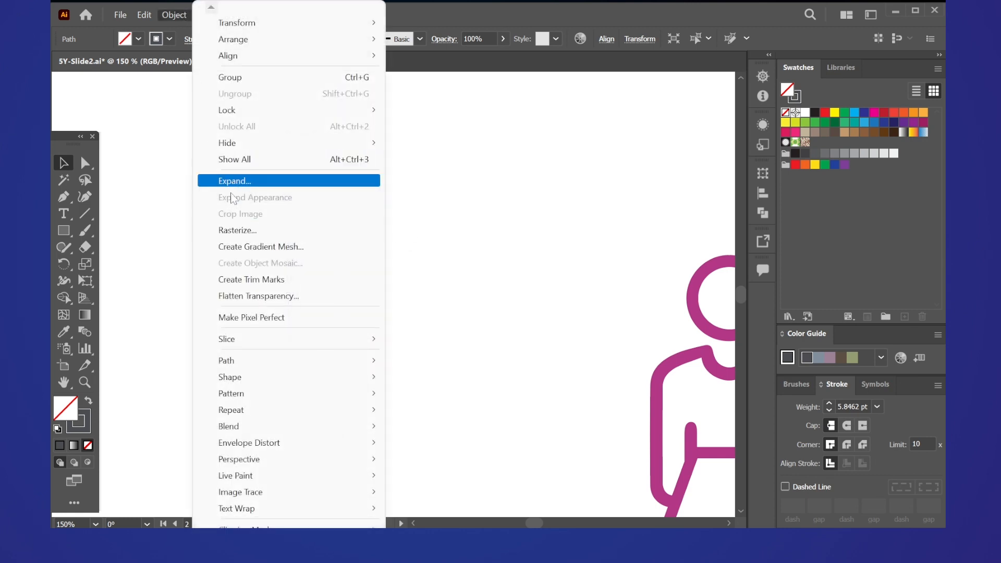
{"action": "mouse_move", "coordinate": [231, 365]}
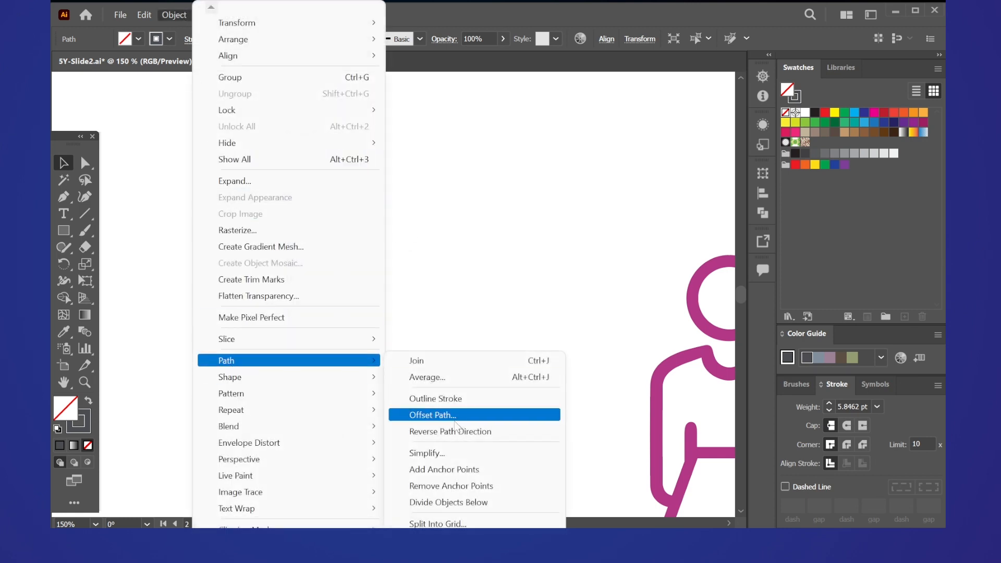
{"action": "left_click", "coordinate": [399, 398]}
{"action": "left_click", "coordinate": [505, 136]}
{"action": "left_click_drag", "start_coordinate": [209, 357], "coordinate": [220, 337]}
{"action": "key", "text": "ctrl+1"}
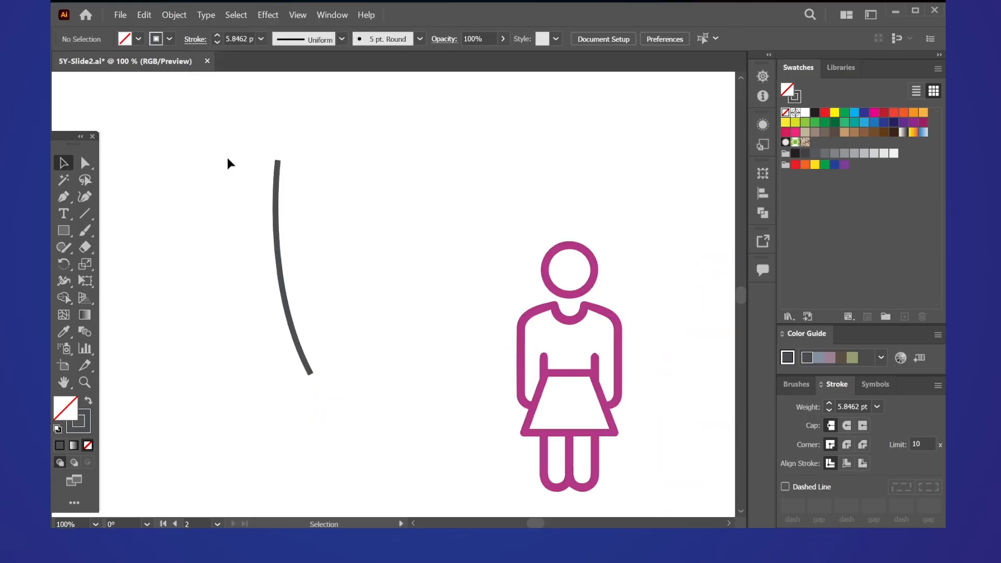
{"action": "left_click", "coordinate": [125, 7]}
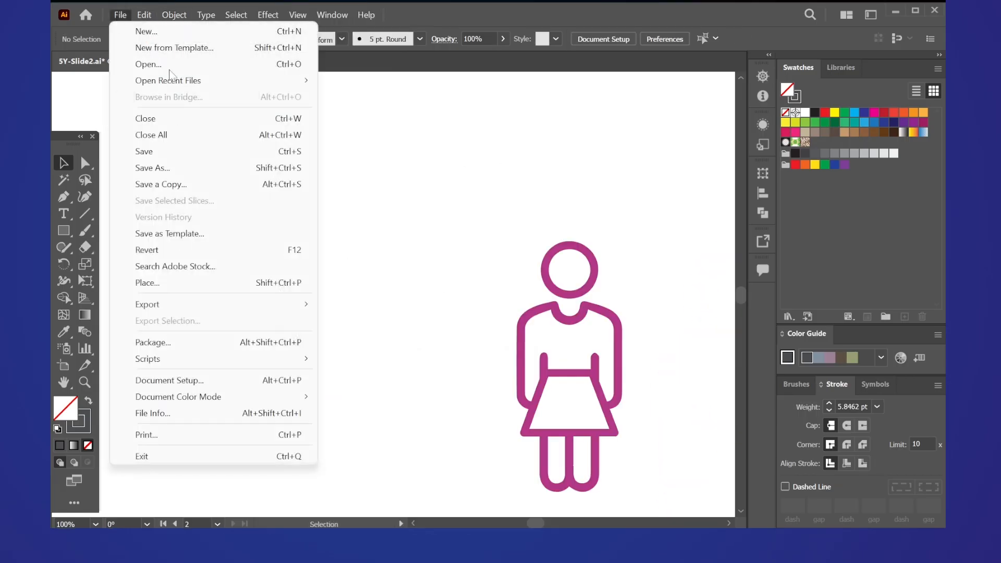
{"action": "mouse_move", "coordinate": [145, 7]}
{"action": "mouse_move", "coordinate": [187, 488]}
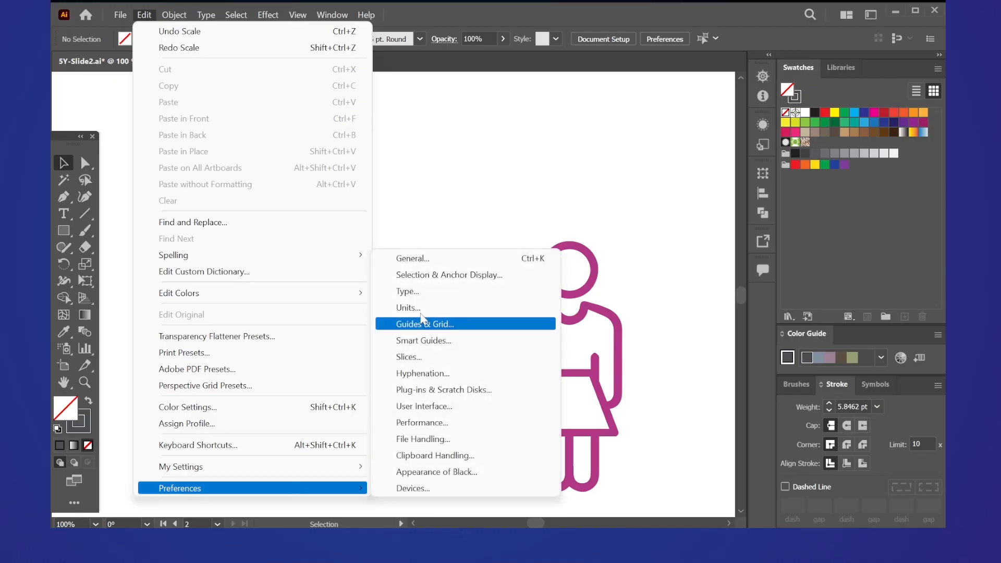
{"action": "left_click", "coordinate": [413, 259]}
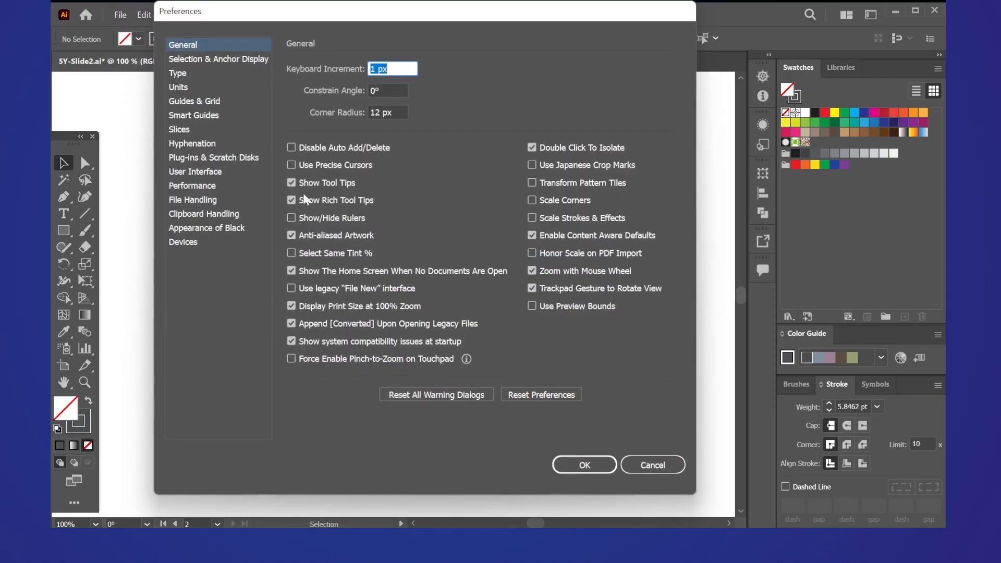
{"action": "left_click", "coordinate": [628, 466]}
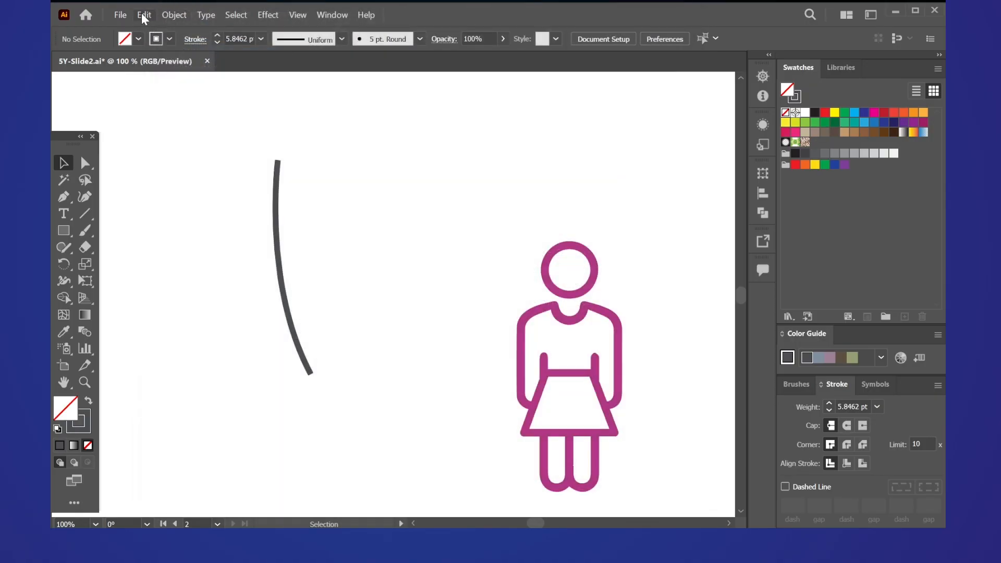
Enable Scale Strokes & Effects in the General preferences.
{"action": "left_click", "coordinate": [143, 15]}
{"action": "mouse_move", "coordinate": [118, 21]}
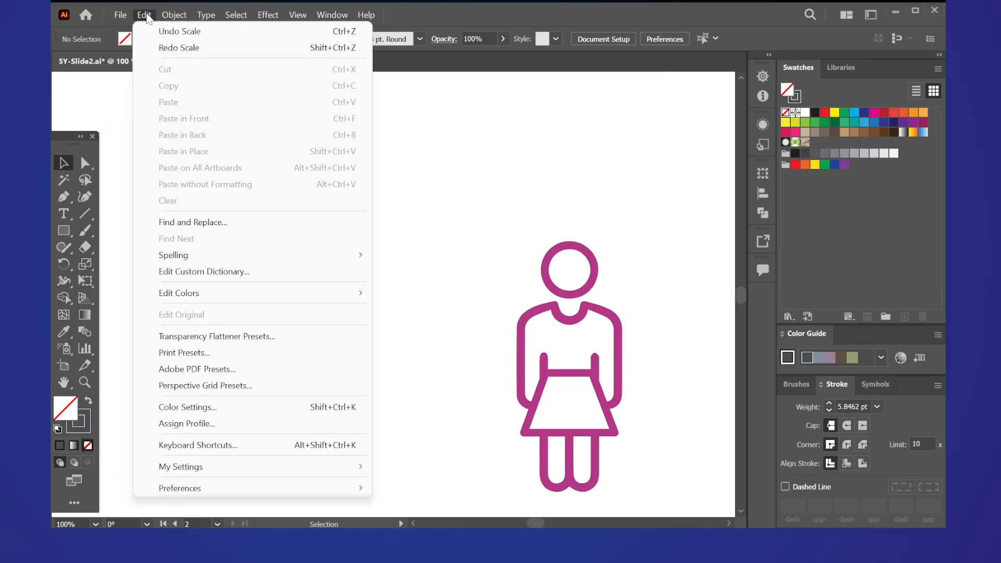
{"action": "mouse_move", "coordinate": [178, 491]}
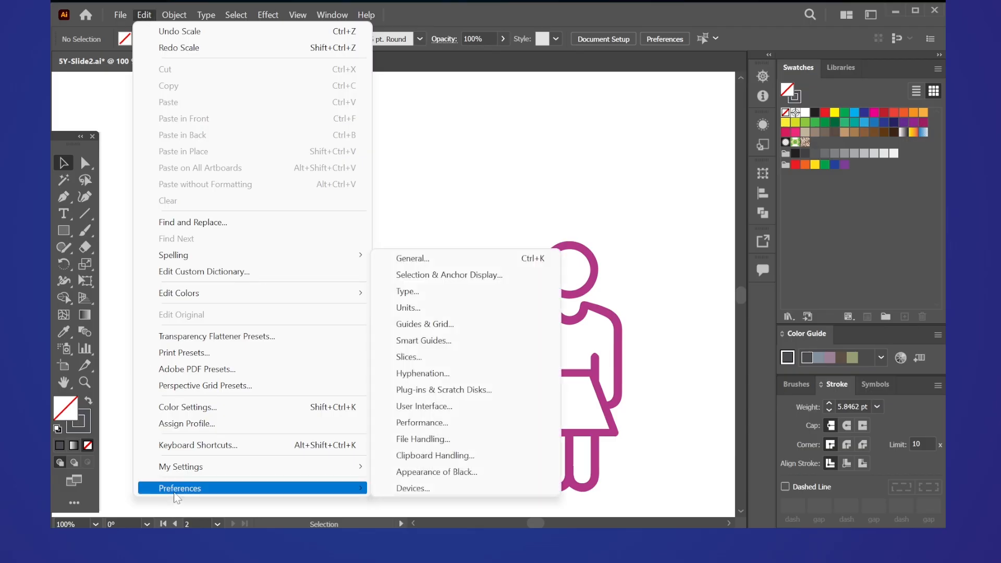
{"action": "left_click", "coordinate": [416, 259]}
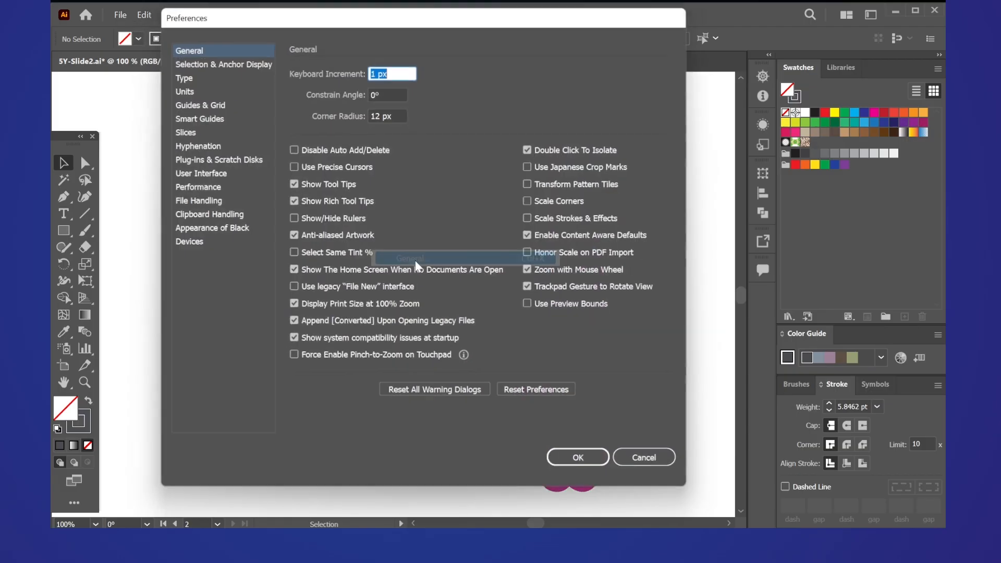
{"action": "left_click", "coordinate": [533, 217]}
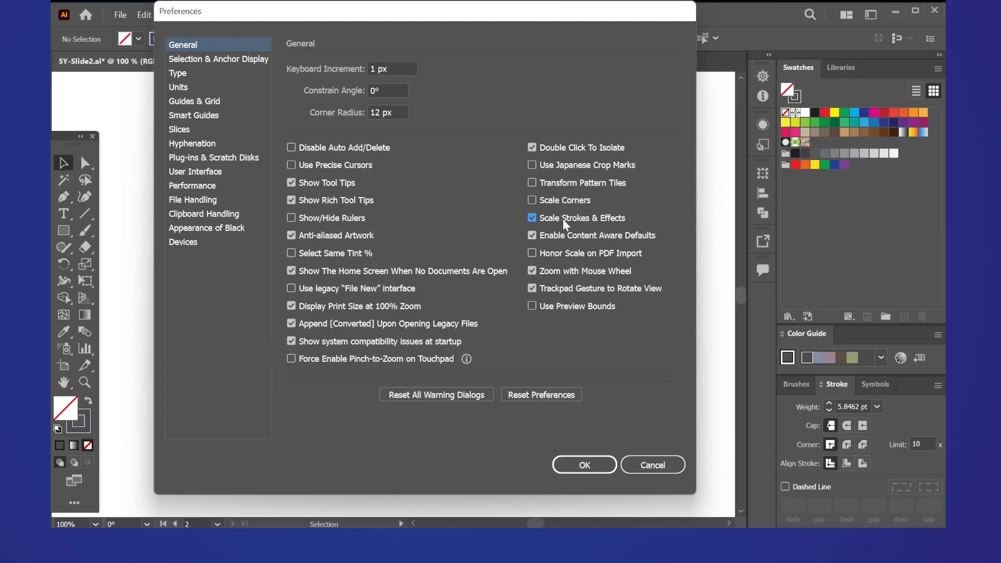
{"action": "left_click", "coordinate": [584, 465]}
Test stroke scaling by enlarging the curved line from its centre to a stroke of about 10.7 pt, and undo it.
{"action": "left_click", "coordinate": [277, 247]}
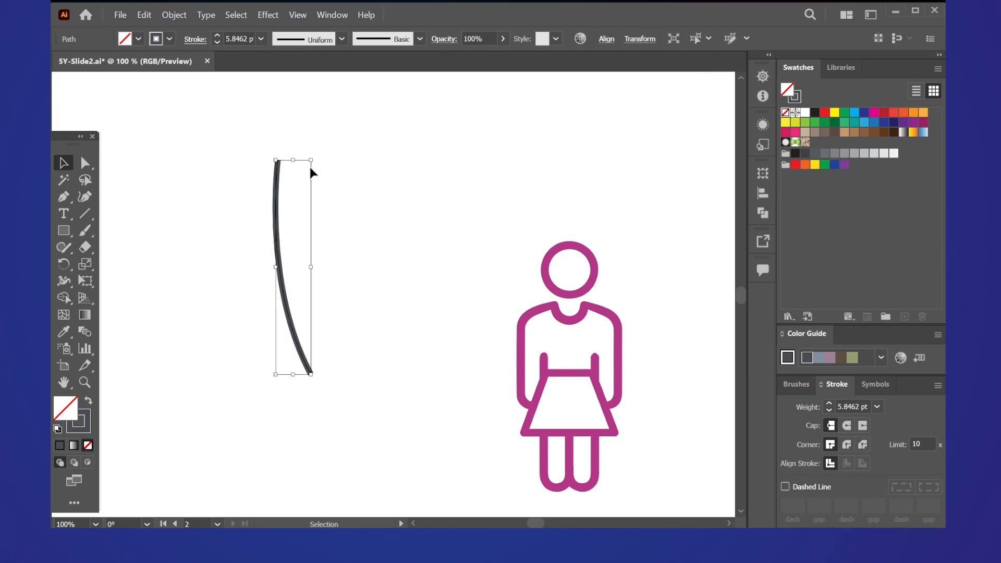
{"action": "mouse_move", "coordinate": [311, 157]}
{"action": "left_mouse_down"}
{"action": "mouse_move", "coordinate": [469, 62]}
{"action": "mouse_move", "coordinate": [268, 279]}
{"action": "mouse_move", "coordinate": [359, 156]}
{"action": "mouse_move", "coordinate": [329, 204]}
{"action": "mouse_move", "coordinate": [346, 168]}
{"action": "left_mouse_up"}
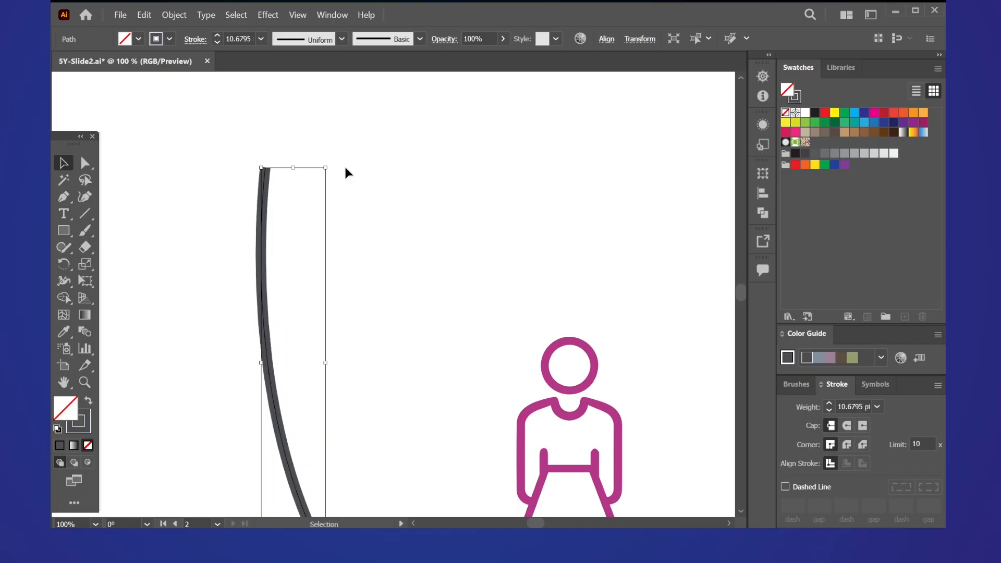
{"action": "key", "text": "ctrl+z"}
{"action": "scroll", "coordinate": [308, 282], "scroll_direction": "down", "scroll_amount": 1}
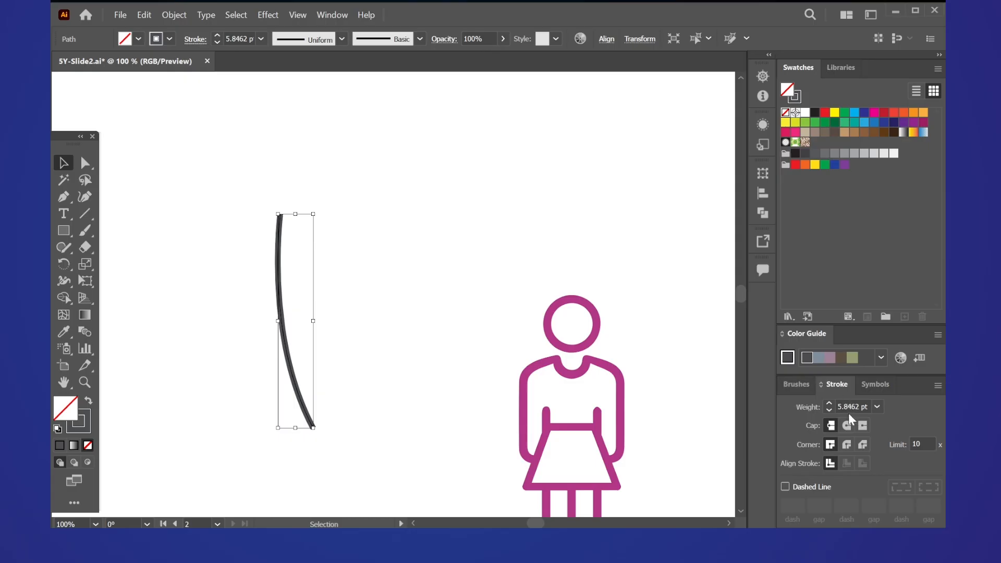
Enlarge the curved line from its centre once more, to a stroke of about 13 pt, and undo the scaling.
{"action": "mouse_move", "coordinate": [313, 215]}
{"action": "left_mouse_down"}
{"action": "mouse_move", "coordinate": [384, 136]}
{"action": "mouse_move", "coordinate": [382, 174]}
{"action": "mouse_move", "coordinate": [335, 205]}
{"action": "mouse_move", "coordinate": [413, 88]}
{"action": "left_mouse_up"}
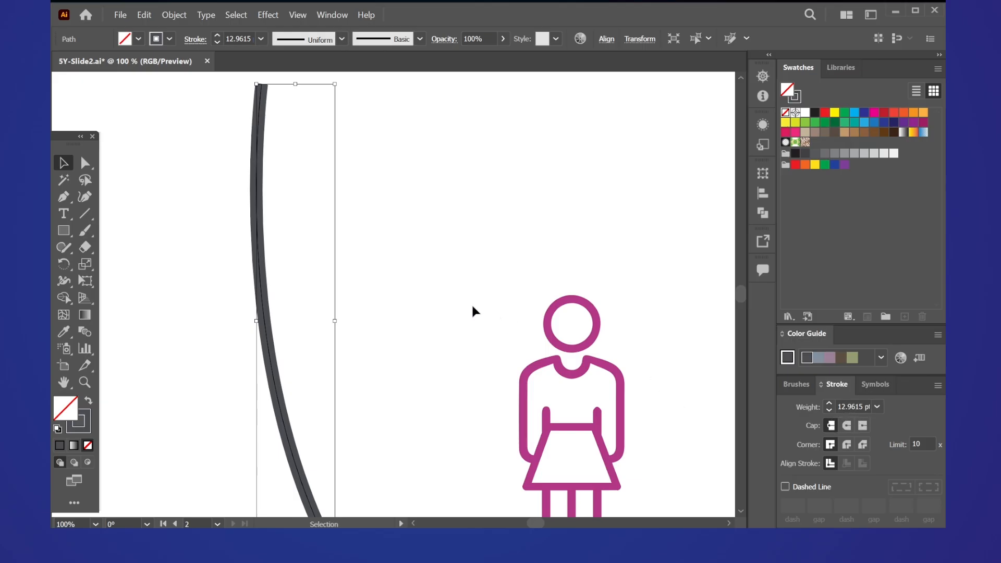
{"action": "key", "text": "ctrl+z"}
{"action": "left_click_drag", "start_coordinate": [358, 170], "coordinate": [253, 276]}
{"action": "key", "text": "space"}
{"action": "left_click_drag", "start_coordinate": [442, 334], "coordinate": [435, 291]}
{"action": "key", "text": "space"}
{"action": "left_click_drag", "start_coordinate": [394, 221], "coordinate": [337, 225]}
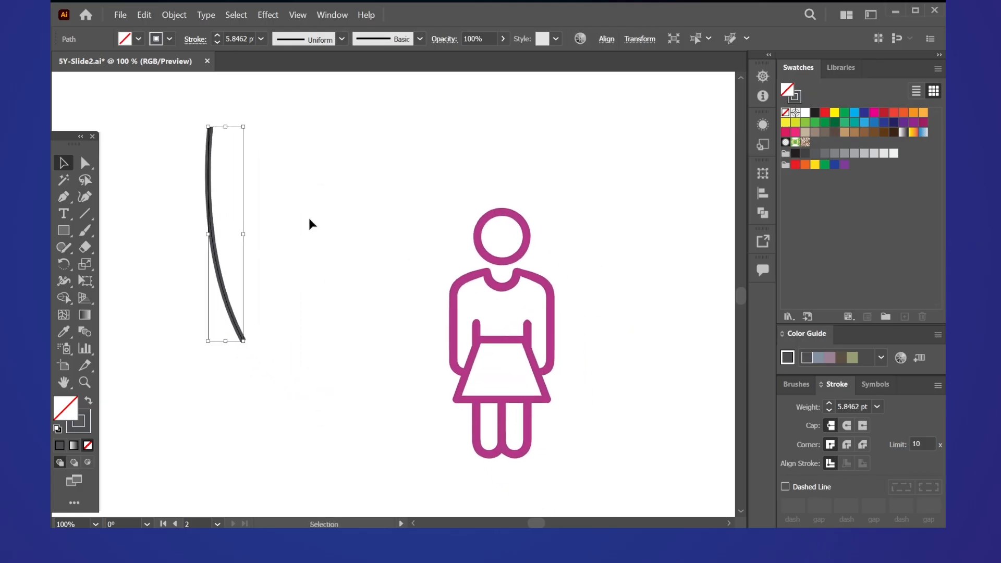
Select the whole woman figure to examine how it is built, and clear the selection.
{"action": "left_click", "coordinate": [121, 15]}
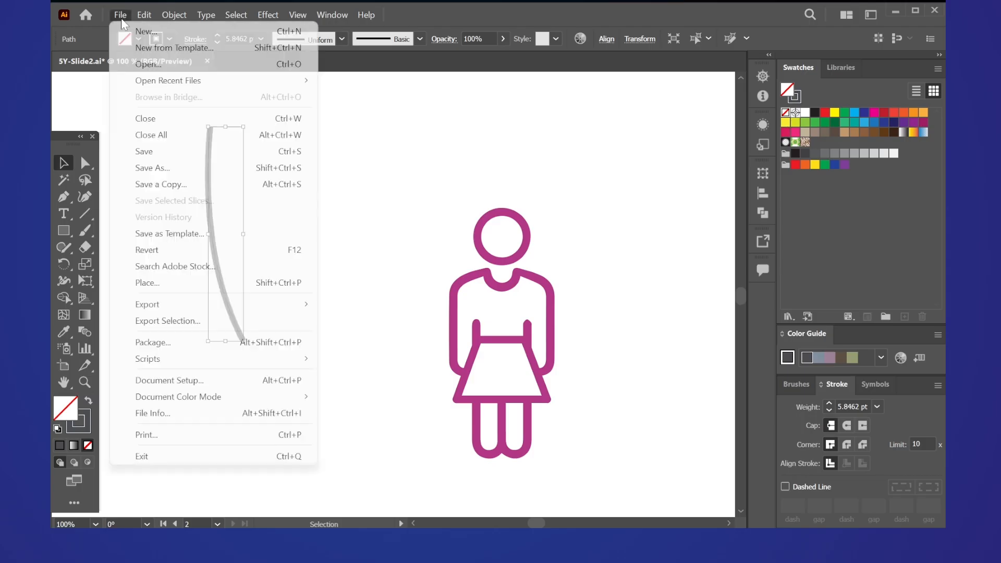
{"action": "mouse_move", "coordinate": [155, 18]}
{"action": "left_click", "coordinate": [538, 144]}
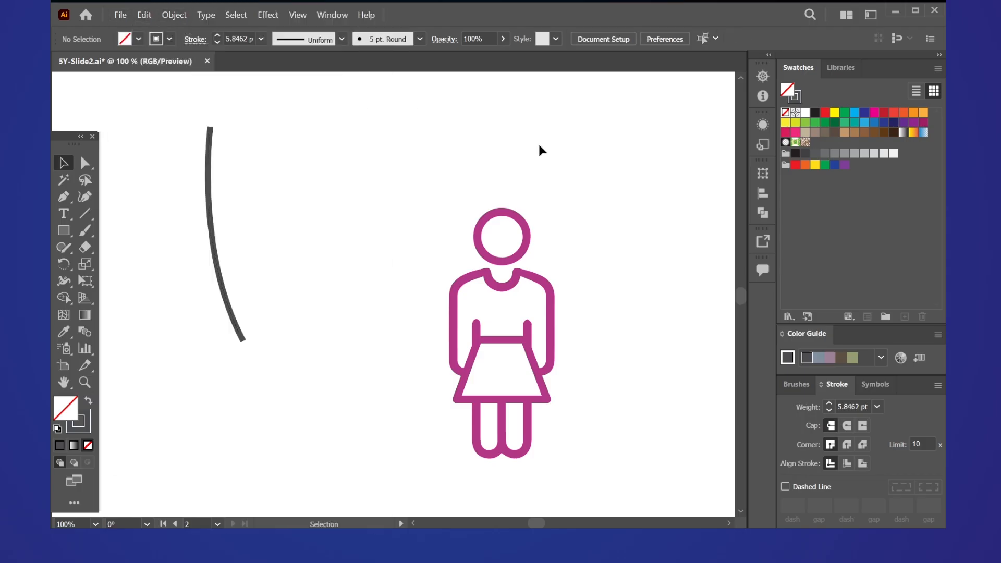
{"action": "left_click_drag", "start_coordinate": [489, 205], "coordinate": [458, 185]}
{"action": "left_click_drag", "start_coordinate": [385, 164], "coordinate": [550, 458]}
{"action": "scroll", "coordinate": [524, 316], "scroll_direction": "up", "scroll_amount": 2}
{"action": "scroll", "coordinate": [484, 351], "scroll_direction": "down", "scroll_amount": 2}
{"action": "scroll", "coordinate": [467, 353], "scroll_direction": "down", "scroll_amount": 1}
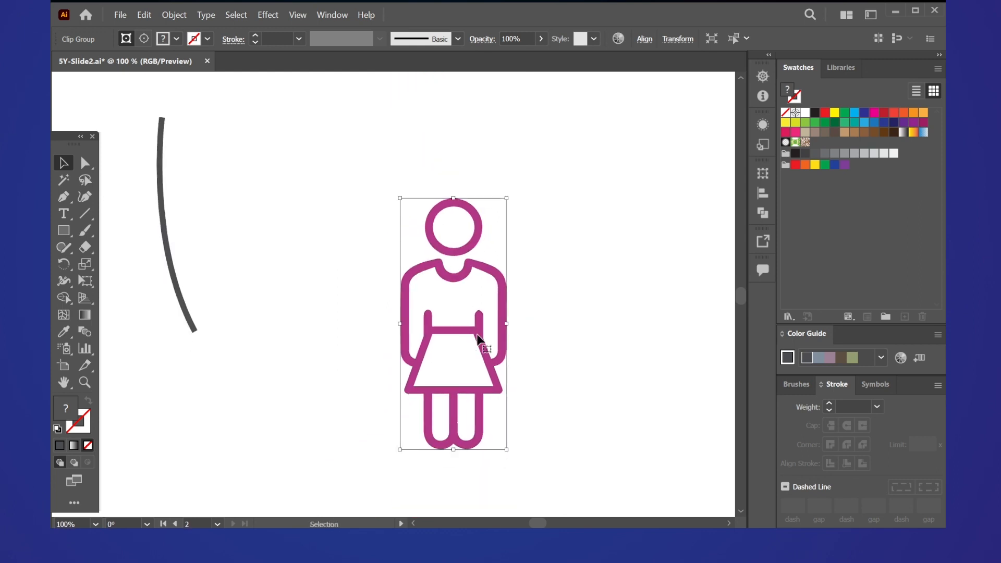
{"action": "left_click", "coordinate": [576, 328]}
Pull the direction handle of the curved line's lower end outward with Direct Selection to deepen the bend.
{"action": "scroll", "coordinate": [577, 327], "scroll_direction": "up", "scroll_amount": 1}
{"action": "left_click_drag", "start_coordinate": [524, 326], "coordinate": [756, 371]}
{"action": "left_click_drag", "start_coordinate": [344, 253], "coordinate": [405, 322]}
{"action": "scroll", "coordinate": [405, 318], "scroll_direction": "down", "scroll_amount": 1}
{"action": "scroll", "coordinate": [397, 258], "scroll_direction": "up", "scroll_amount": 2}
{"action": "left_click_drag", "start_coordinate": [410, 269], "coordinate": [446, 246]}
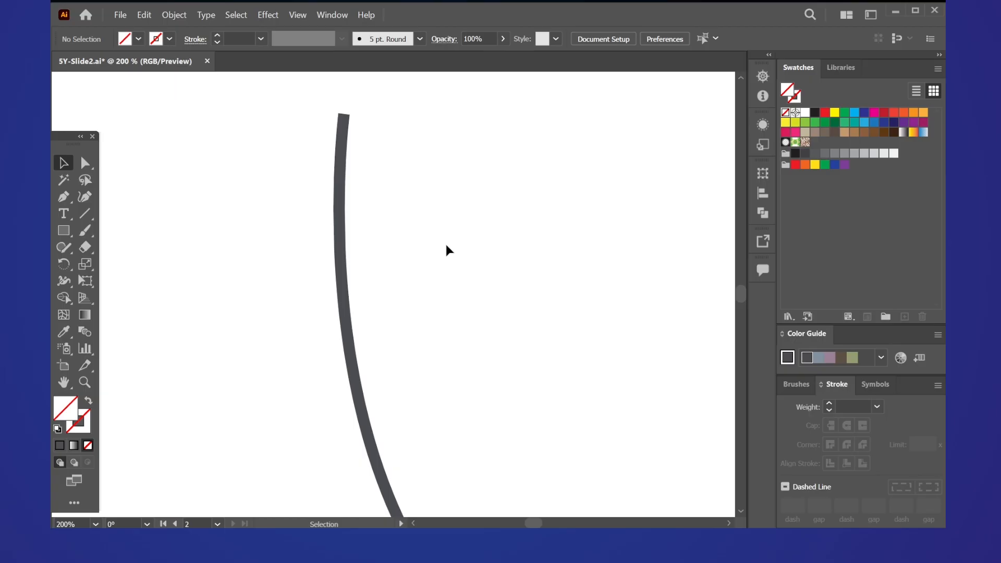
{"action": "left_click", "coordinate": [83, 162]}
{"action": "left_click_drag", "start_coordinate": [295, 111], "coordinate": [384, 175]}
{"action": "left_click_drag", "start_coordinate": [290, 94], "coordinate": [388, 188]}
{"action": "left_click_drag", "start_coordinate": [345, 139], "coordinate": [426, 242]}
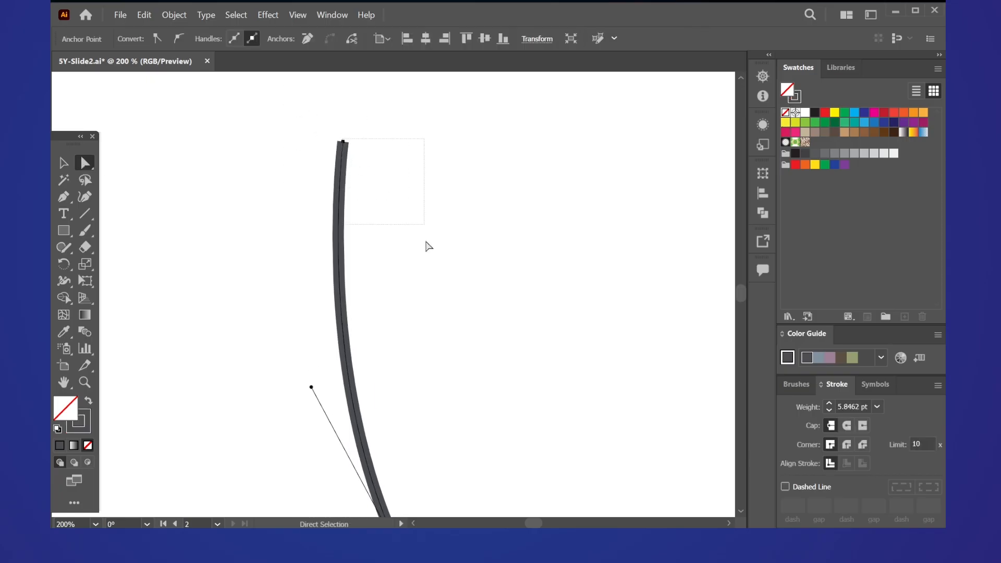
{"action": "left_click_drag", "start_coordinate": [283, 87], "coordinate": [387, 275]}
{"action": "scroll", "coordinate": [374, 259], "scroll_direction": "down", "scroll_amount": 1}
{"action": "left_click_drag", "start_coordinate": [405, 314], "coordinate": [393, 257]}
{"action": "scroll", "coordinate": [393, 257], "scroll_direction": "down", "scroll_amount": 1}
{"action": "left_click_drag", "start_coordinate": [309, 272], "coordinate": [198, 248]}
Move the curved line's upper end slightly downward to shorten the arc, and select the entire line.
{"action": "left_click_drag", "start_coordinate": [344, 154], "coordinate": [421, 284]}
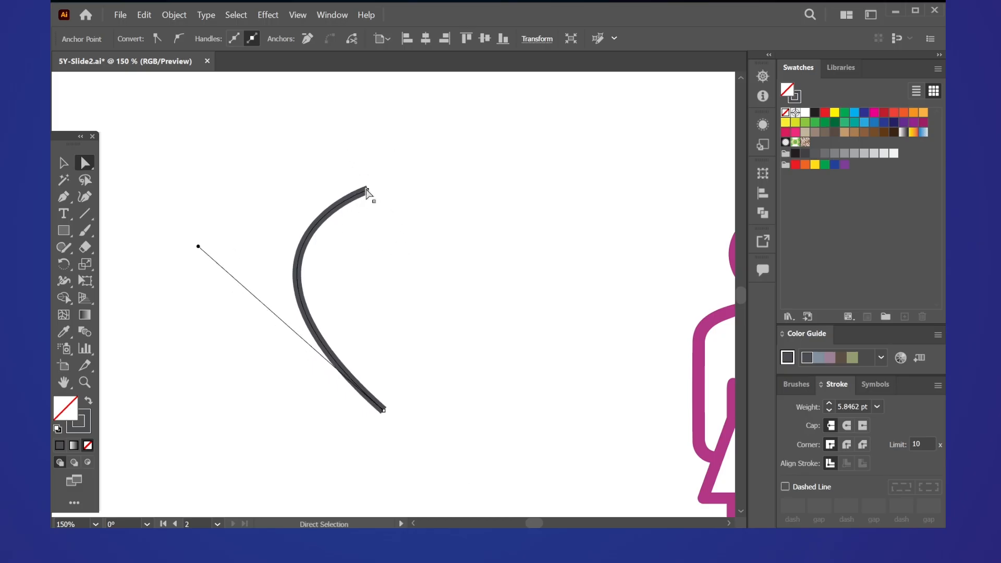
{"action": "left_click_drag", "start_coordinate": [368, 190], "coordinate": [377, 222]}
{"action": "scroll", "coordinate": [431, 238], "scroll_direction": "down", "scroll_amount": 1}
{"action": "left_click_drag", "start_coordinate": [560, 298], "coordinate": [444, 270]}
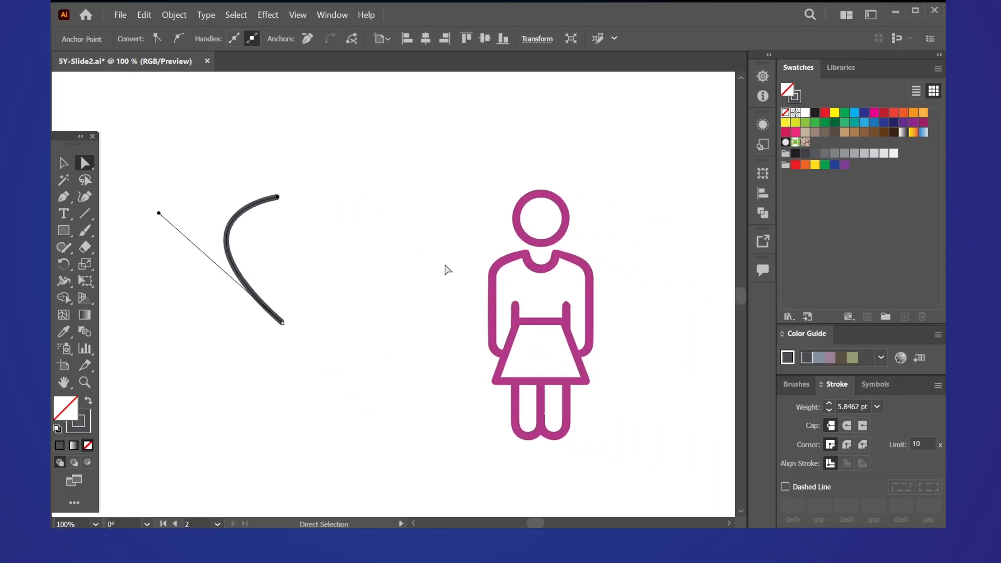
{"action": "scroll", "coordinate": [424, 247], "scroll_direction": "up", "scroll_amount": 1}
{"action": "left_click_drag", "start_coordinate": [284, 255], "coordinate": [318, 286]}
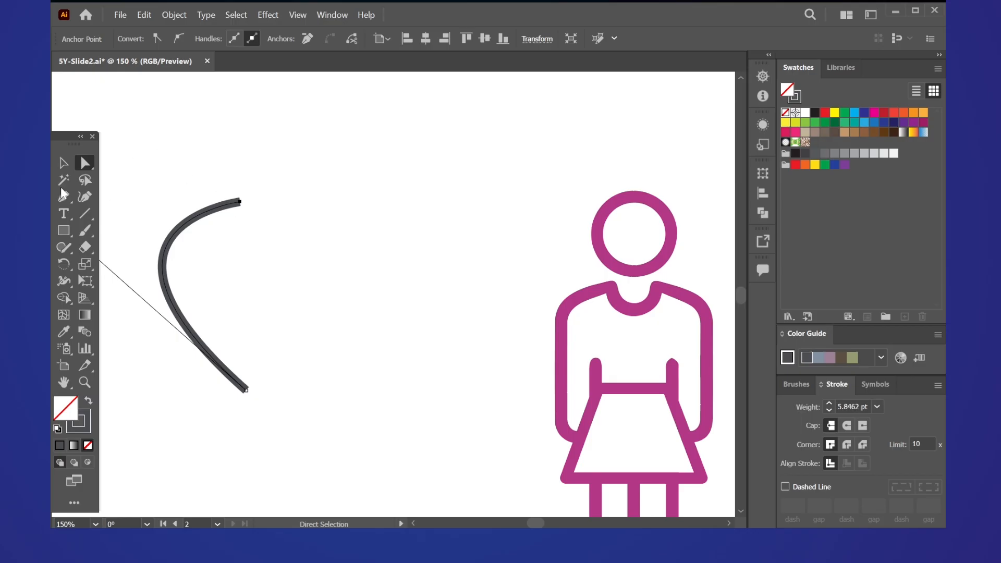
{"action": "left_click", "coordinate": [56, 160]}
{"action": "left_click_drag", "start_coordinate": [274, 241], "coordinate": [317, 205]}
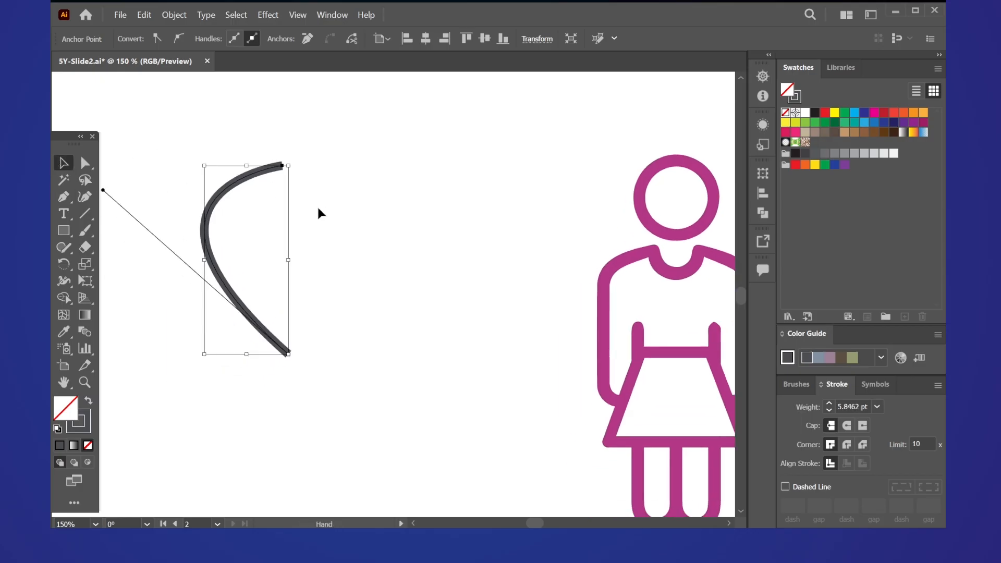
{"action": "left_click", "coordinate": [335, 208]}
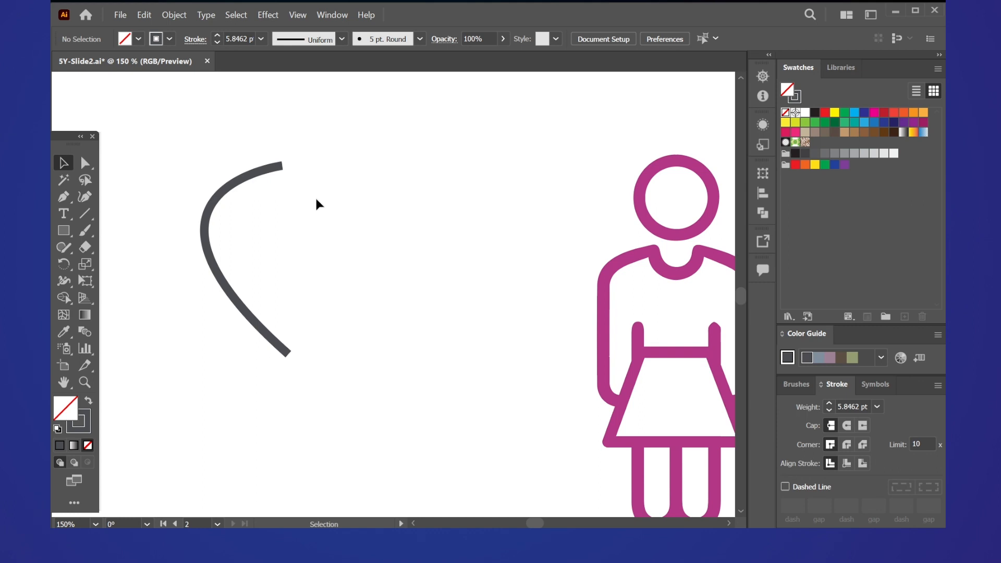
{"action": "left_click_drag", "start_coordinate": [230, 190], "coordinate": [302, 282]}
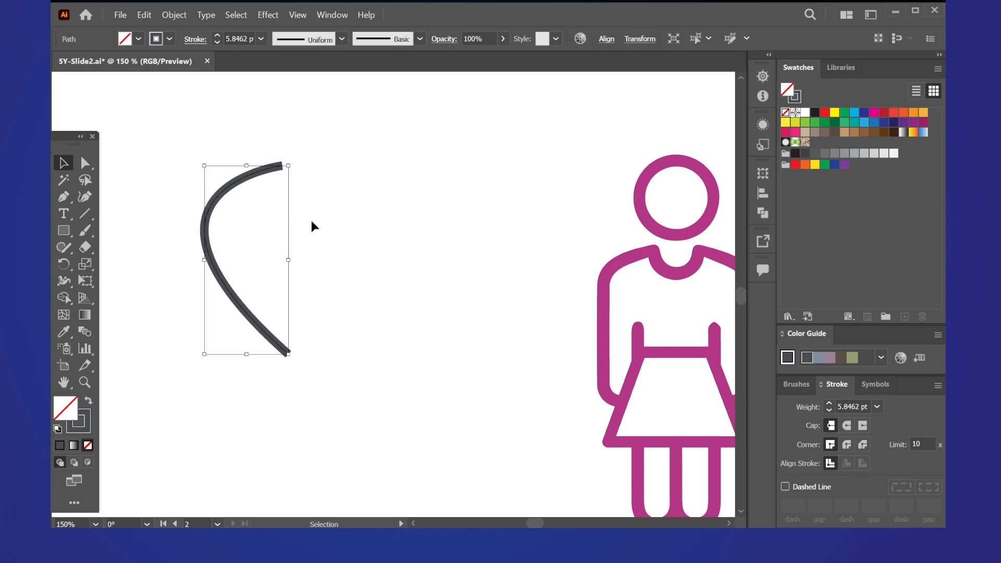
Examine the woman figure's outlines up close, selecting the whole figure and clearing the selection.
{"action": "left_click_drag", "start_coordinate": [352, 191], "coordinate": [266, 166]}
{"action": "left_click_drag", "start_coordinate": [501, 297], "coordinate": [446, 292]}
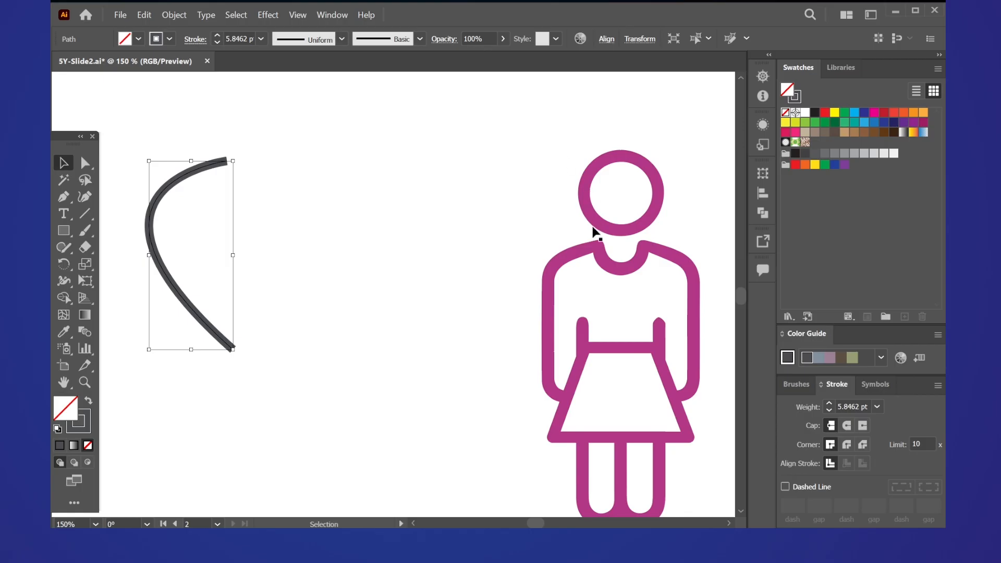
{"action": "left_click_drag", "start_coordinate": [557, 216], "coordinate": [475, 195]}
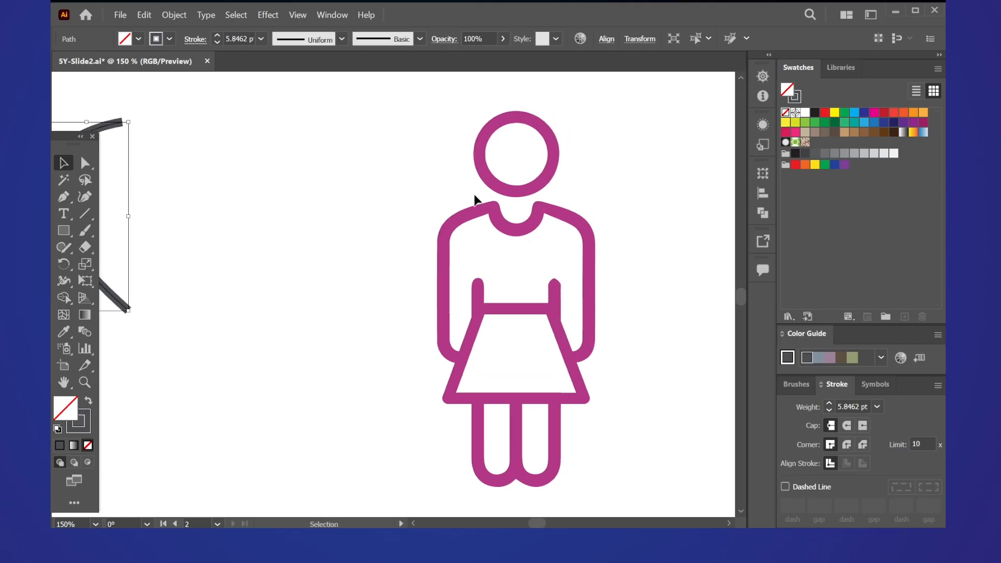
{"action": "scroll", "coordinate": [445, 196], "scroll_direction": "down", "scroll_amount": 2}
{"action": "scroll", "coordinate": [438, 173], "scroll_direction": "up", "scroll_amount": 2}
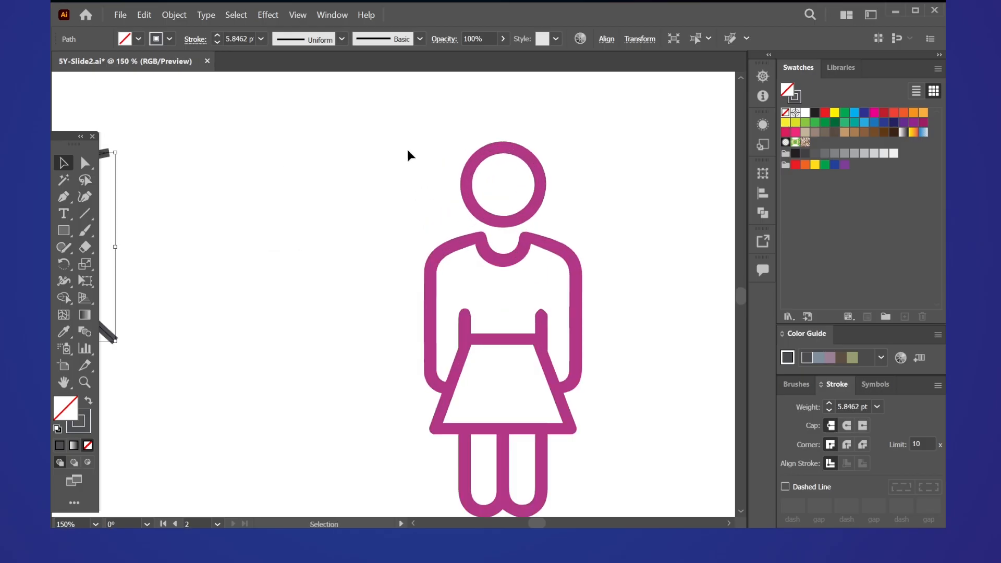
{"action": "left_click_drag", "start_coordinate": [408, 155], "coordinate": [558, 364]}
{"action": "left_click_drag", "start_coordinate": [580, 275], "coordinate": [573, 304]}
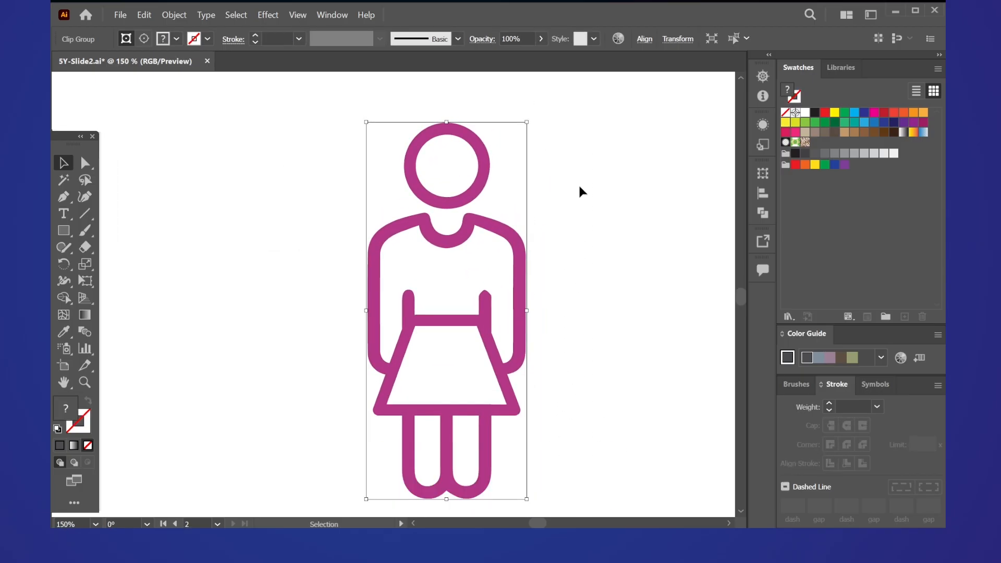
{"action": "left_click_drag", "start_coordinate": [580, 188], "coordinate": [591, 226]}
{"action": "left_click_drag", "start_coordinate": [603, 308], "coordinate": [588, 290]}
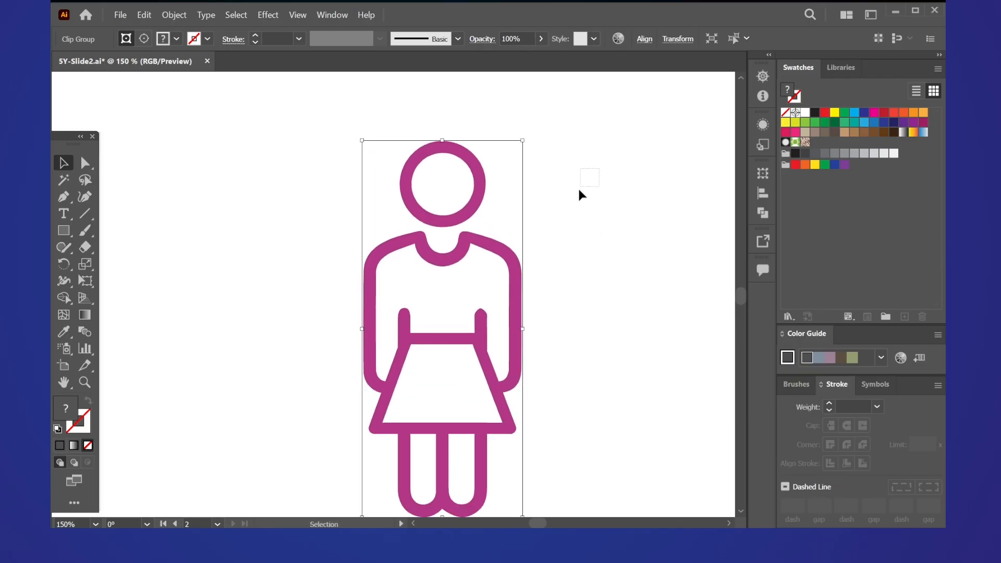
{"action": "left_click_drag", "start_coordinate": [437, 434], "coordinate": [435, 395]}
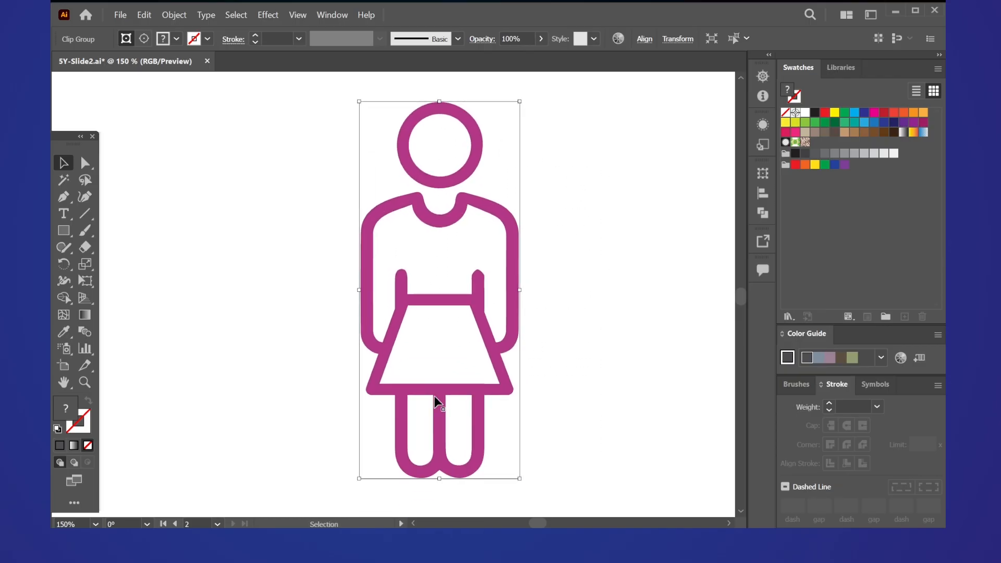
{"action": "left_click_drag", "start_coordinate": [437, 263], "coordinate": [436, 293]}
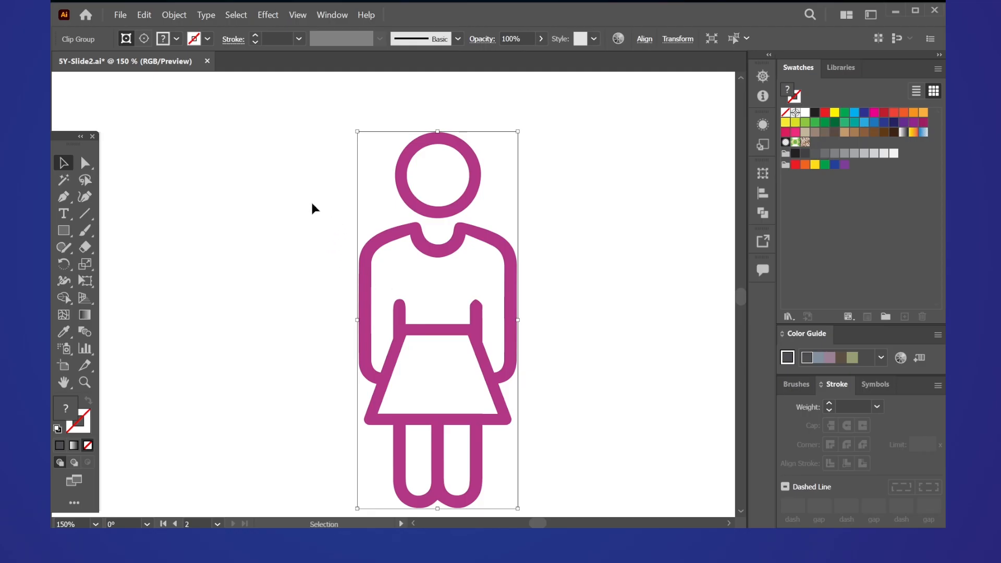
{"action": "left_click_drag", "start_coordinate": [296, 238], "coordinate": [298, 218]}
{"action": "left_click", "coordinate": [290, 229]}
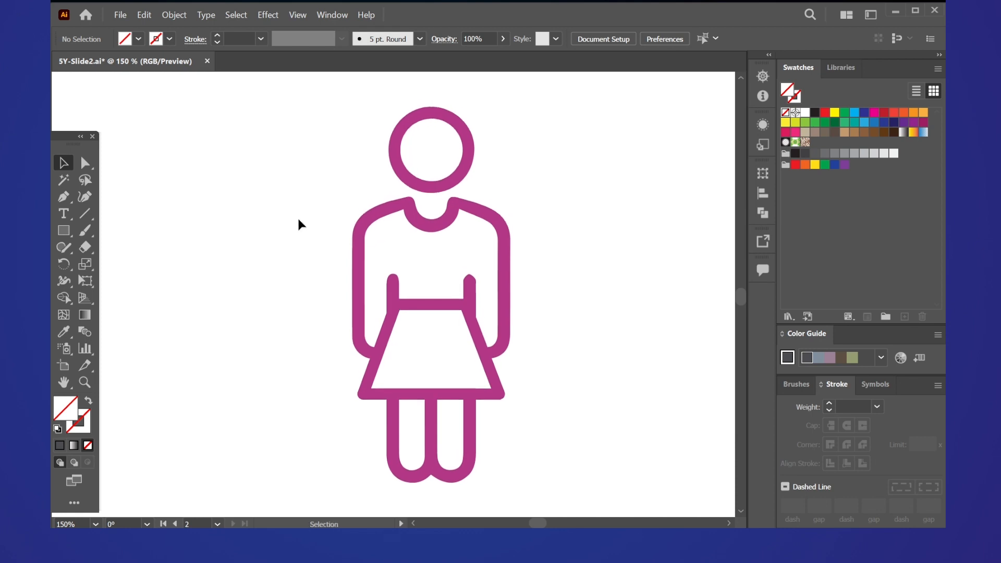
{"action": "scroll", "coordinate": [381, 213], "scroll_direction": "up", "scroll_amount": 1}
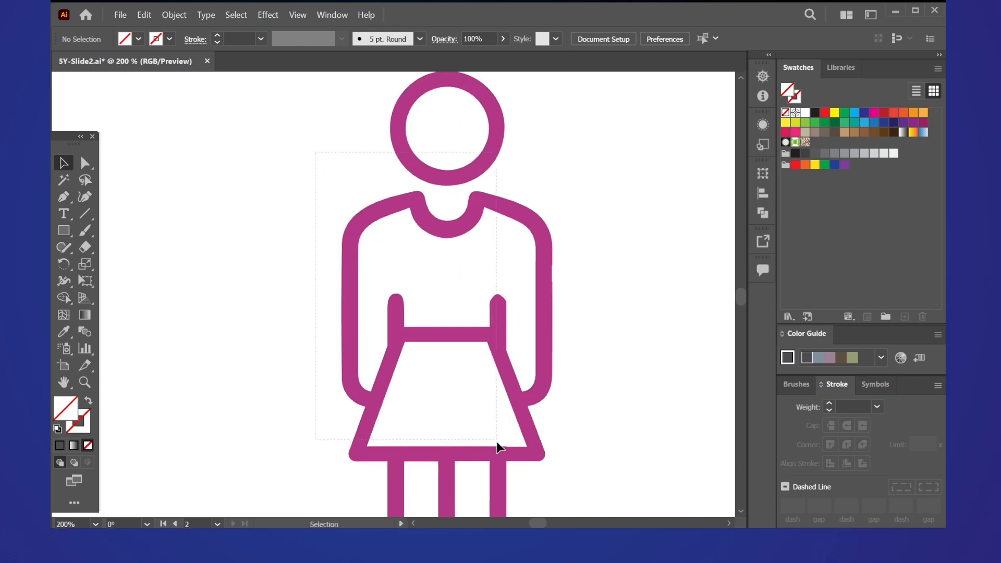
{"action": "left_click", "coordinate": [498, 462]}
{"action": "key", "text": "ctrl+minus"}
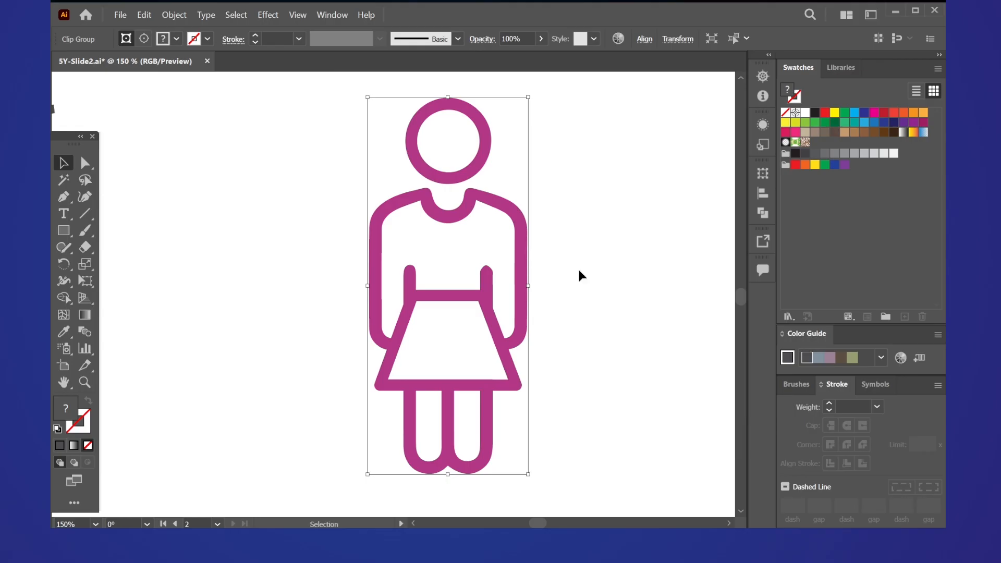
{"action": "scroll", "coordinate": [490, 224], "scroll_direction": "down", "scroll_amount": 2}
{"action": "scroll", "coordinate": [443, 211], "scroll_direction": "up", "scroll_amount": 2}
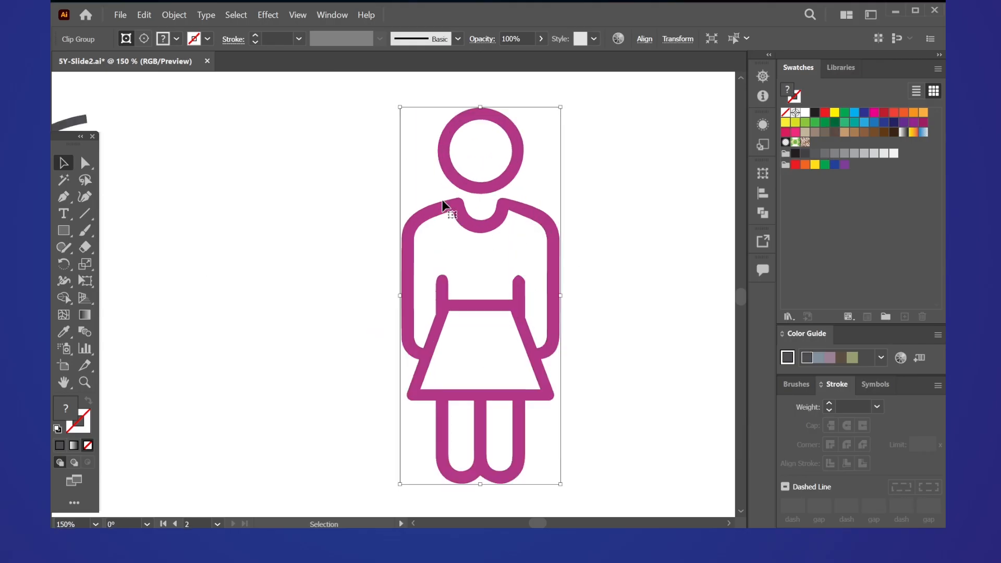
{"action": "left_click", "coordinate": [313, 211]}
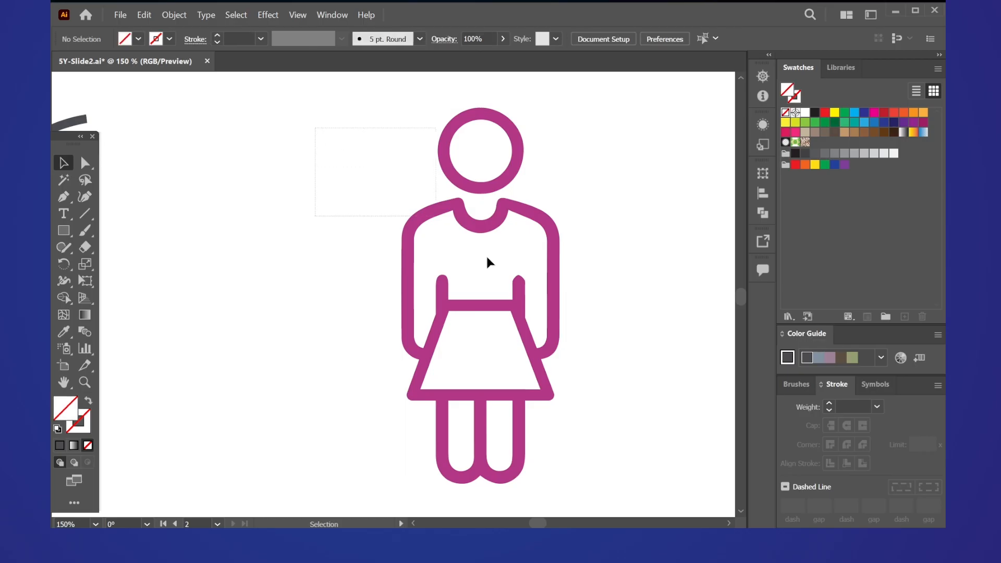
Duplicate the woman figure and place the copy to the right of the original.
{"action": "left_click_drag", "start_coordinate": [606, 461], "coordinate": [603, 464]}
{"action": "left_click_drag", "start_coordinate": [437, 396], "coordinate": [501, 382]}
{"action": "scroll", "coordinate": [445, 302], "scroll_direction": "up", "scroll_amount": 2}
{"action": "scroll", "coordinate": [445, 302], "scroll_direction": "left", "scroll_amount": 1}
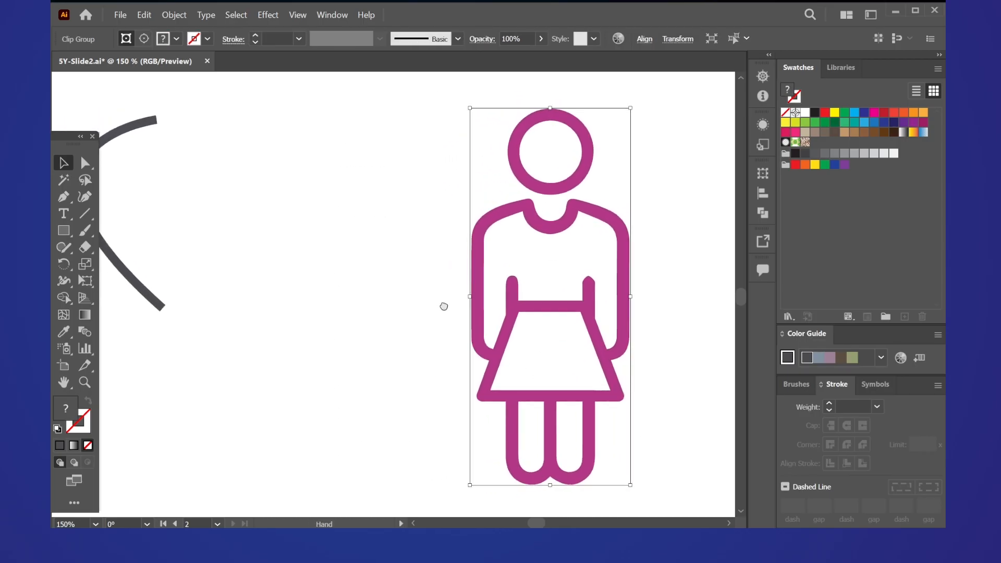
{"action": "left_click_drag", "start_coordinate": [282, 188], "coordinate": [193, 348]}
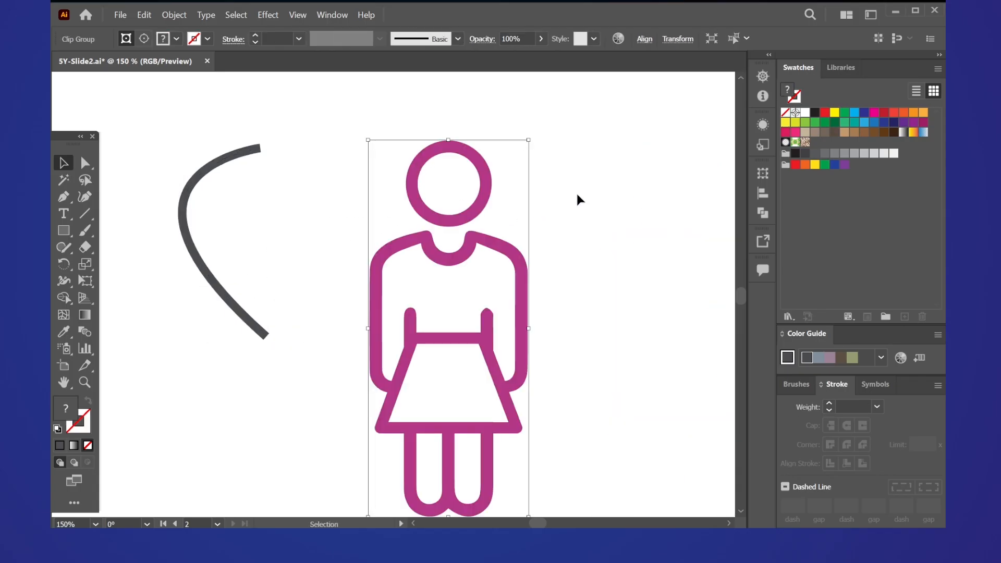
{"action": "left_click", "coordinate": [578, 195]}
{"action": "left_click", "coordinate": [473, 250]}
{"action": "key", "text": "ctrl+minus"}
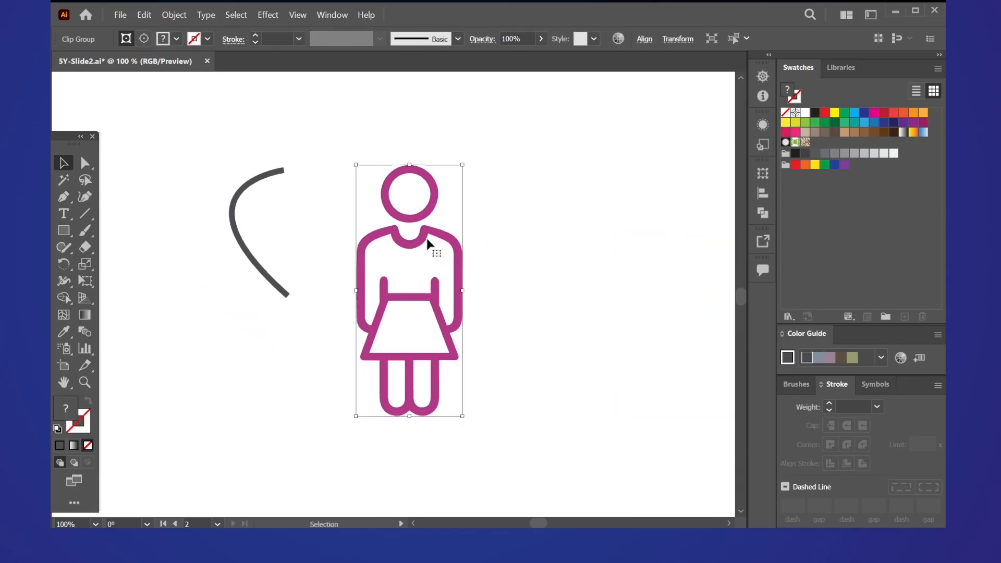
{"action": "left_click_drag", "start_coordinate": [422, 246], "coordinate": [568, 259]}
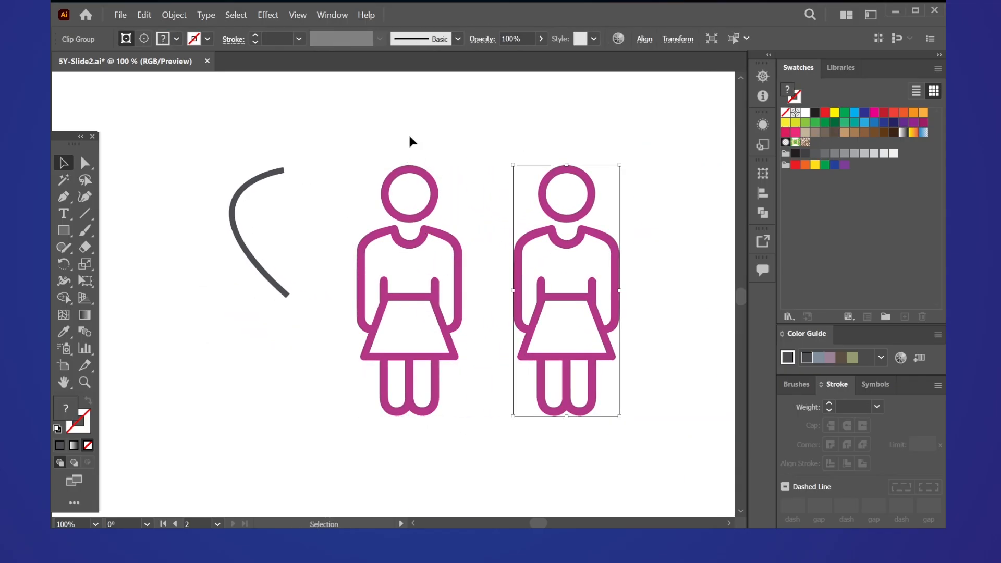
Apply the curved line's dark stroke and empty fill to the original woman figure with the Eyedropper.
{"action": "left_click", "coordinate": [371, 262]}
{"action": "scroll", "coordinate": [364, 233], "scroll_direction": "up", "scroll_amount": 1}
{"action": "key", "text": "i"}
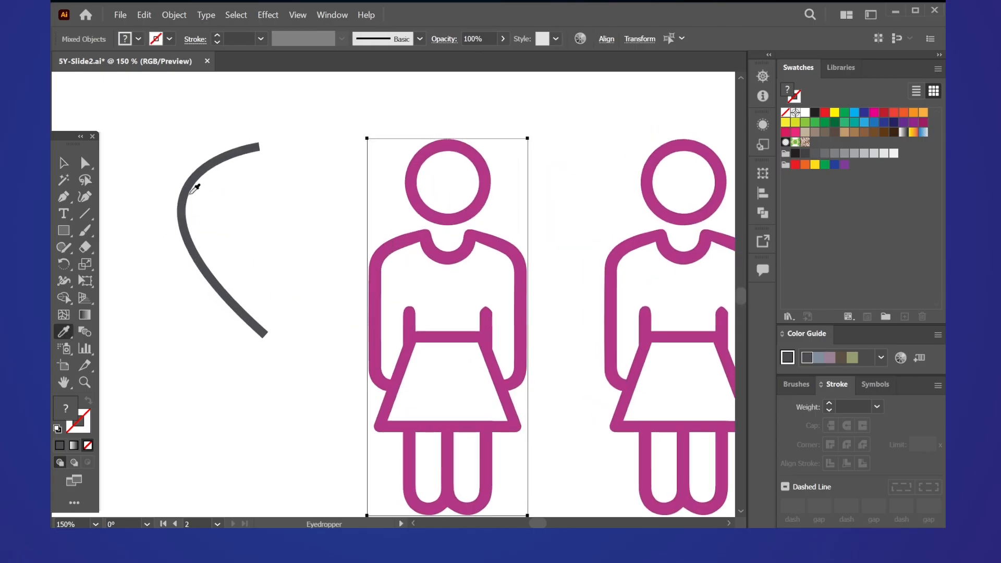
{"action": "left_click", "coordinate": [189, 194]}
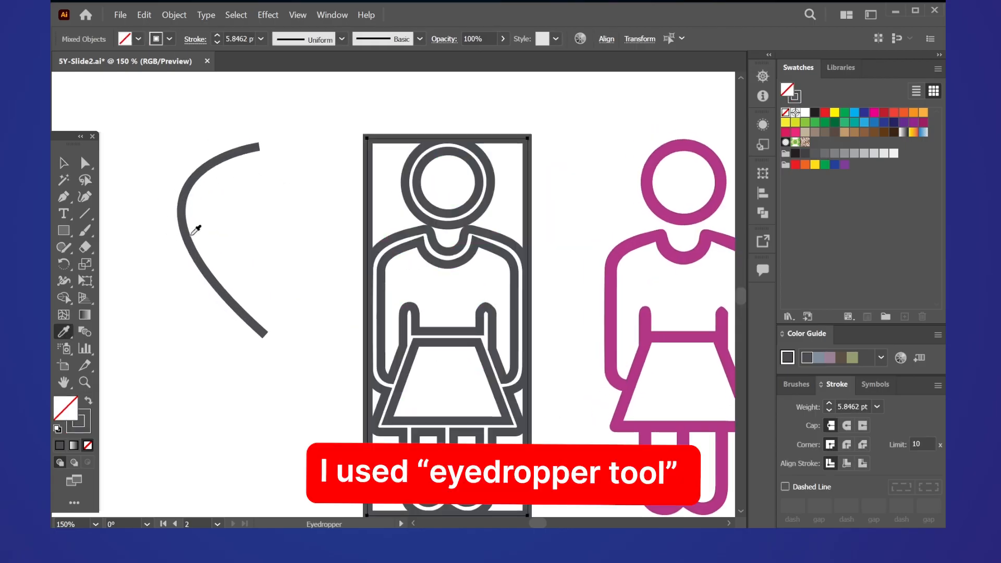
{"action": "key", "text": "v"}
{"action": "scroll", "coordinate": [224, 221], "scroll_direction": "down", "scroll_amount": 1}
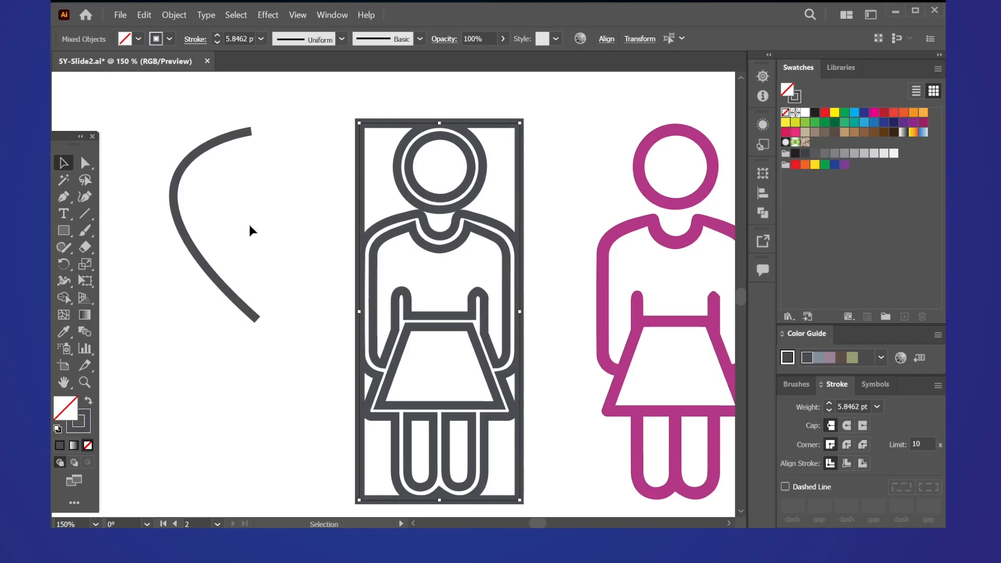
{"action": "left_click", "coordinate": [285, 174]}
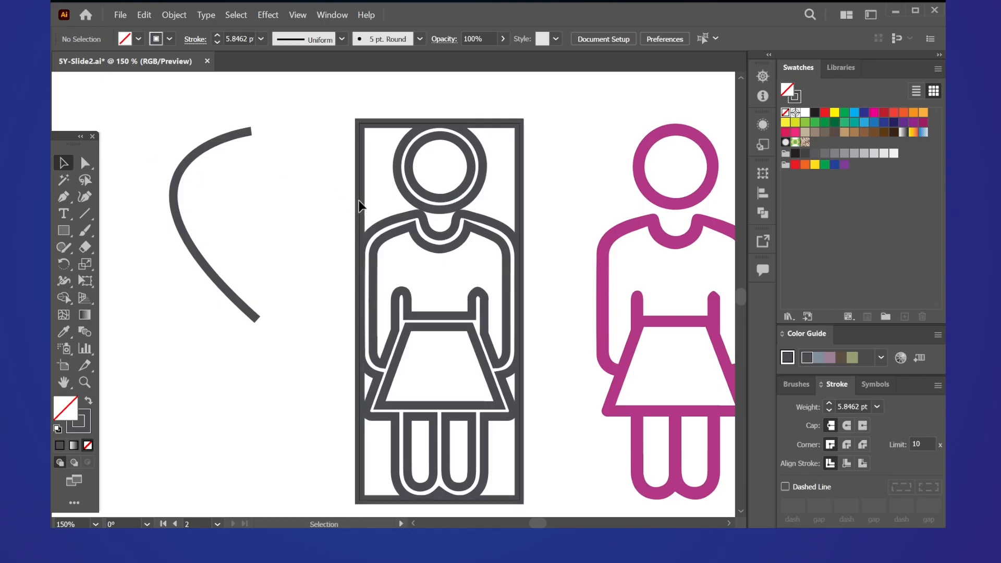
{"action": "right_click", "coordinate": [360, 202]}
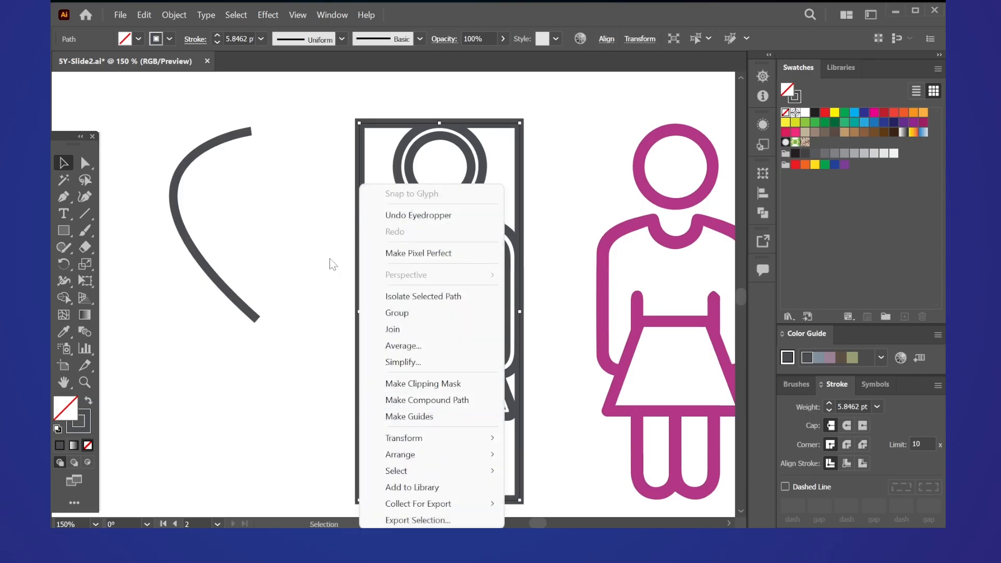
{"action": "left_click", "coordinate": [412, 384]}
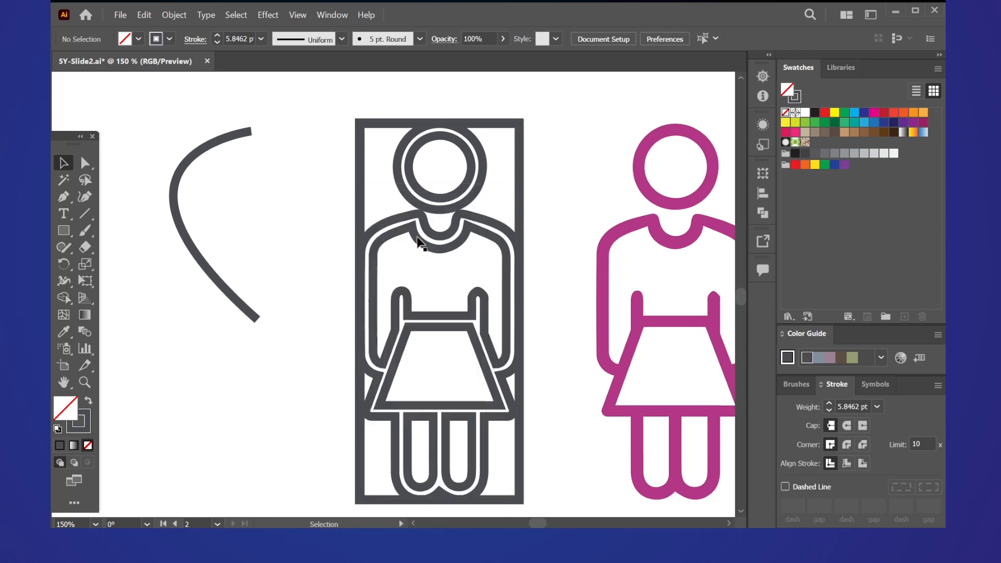
{"action": "right_click", "coordinate": [418, 238]}
{"action": "left_click", "coordinate": [452, 362]}
{"action": "left_click", "coordinate": [335, 238]}
{"action": "right_click", "coordinate": [415, 203]}
{"action": "left_click", "coordinate": [313, 221]}
Move one rectangular frame away from the dark-outlined woman figure and delete it.
{"action": "left_click_drag", "start_coordinate": [314, 173], "coordinate": [368, 201]}
{"action": "right_click", "coordinate": [368, 201]}
{"action": "left_click", "coordinate": [284, 252]}
{"action": "left_click_drag", "start_coordinate": [359, 197], "coordinate": [301, 219]}
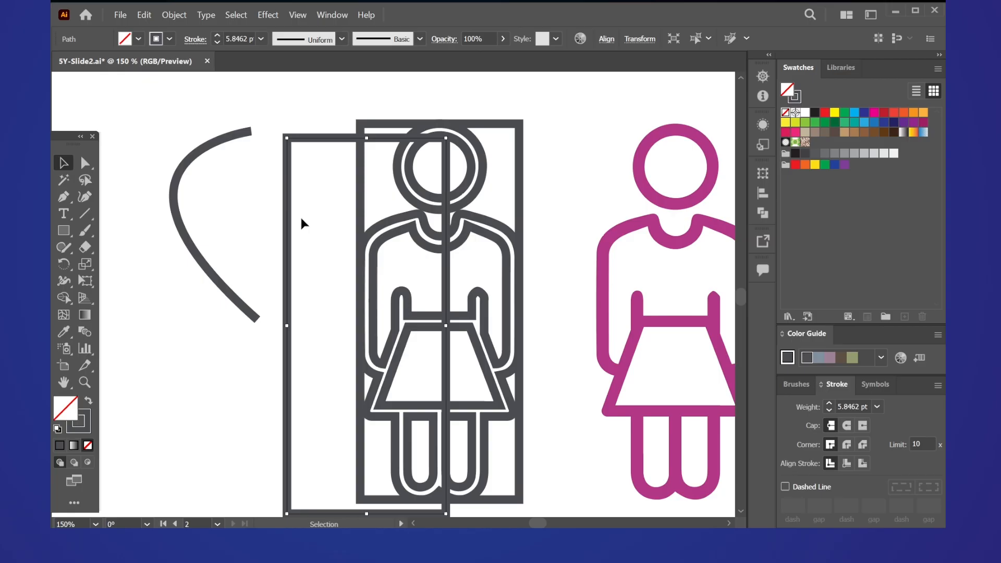
{"action": "key", "text": "Delete"}
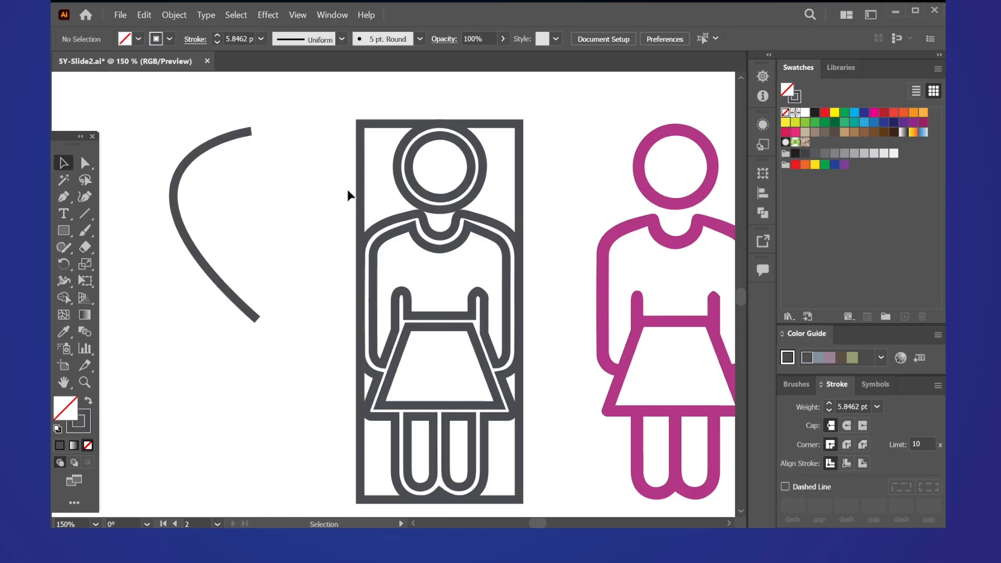
Compare the framed dark-outlined woman with the magenta copy, selecting the magenta figure as a whole.
{"action": "left_click_drag", "start_coordinate": [356, 189], "coordinate": [255, 156]}
{"action": "scroll", "coordinate": [351, 181], "scroll_direction": "down", "scroll_amount": 1}
{"action": "left_click_drag", "start_coordinate": [434, 193], "coordinate": [438, 216]}
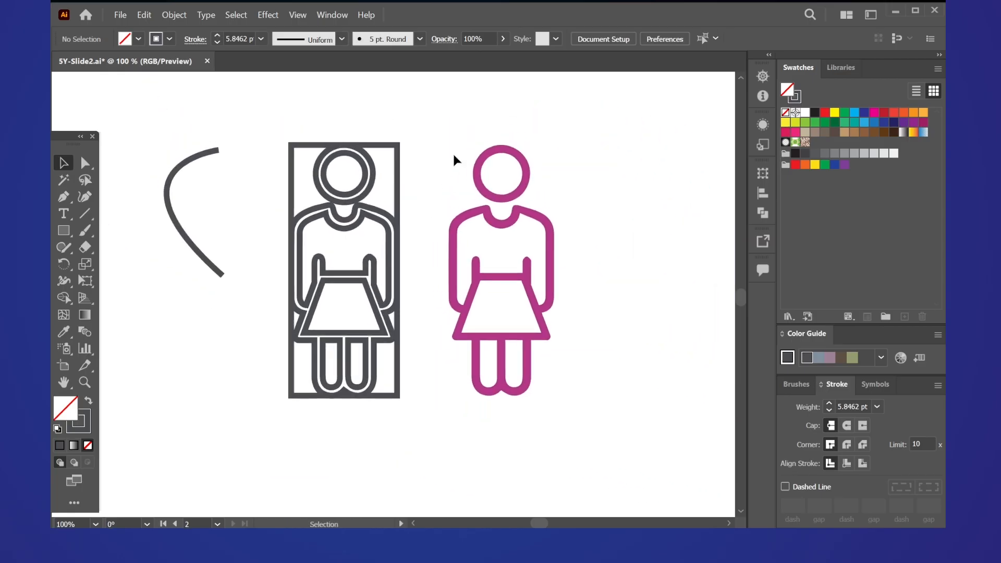
{"action": "left_click_drag", "start_coordinate": [468, 134], "coordinate": [543, 444]}
{"action": "scroll", "coordinate": [534, 424], "scroll_direction": "up", "scroll_amount": 1}
{"action": "left_click_drag", "start_coordinate": [525, 273], "coordinate": [537, 345]}
{"action": "scroll", "coordinate": [537, 344], "scroll_direction": "down", "scroll_amount": 1}
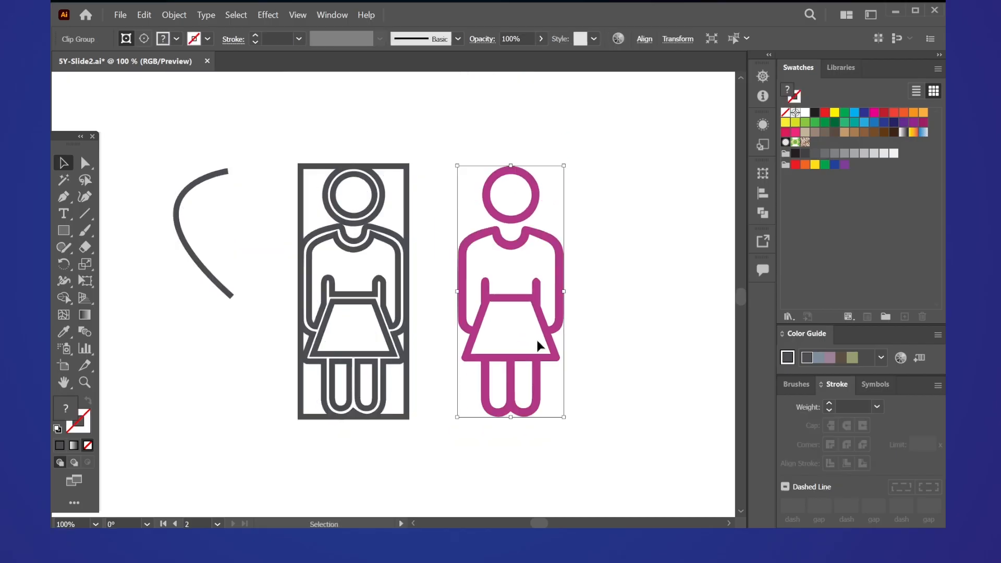
{"action": "scroll", "coordinate": [510, 222], "scroll_direction": "up", "scroll_amount": 1}
{"action": "left_click_drag", "start_coordinate": [499, 252], "coordinate": [503, 243]}
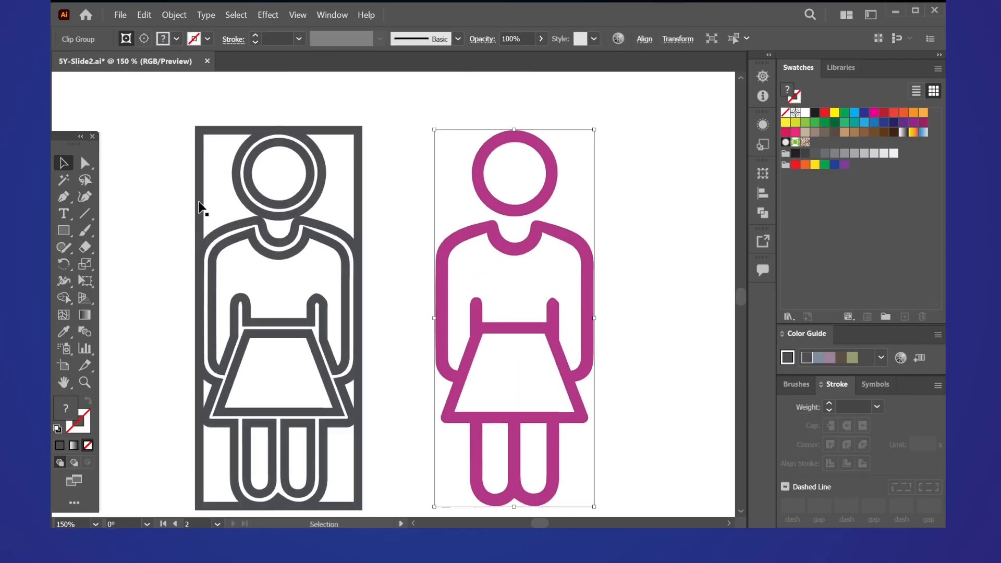
Move the remaining rectangular frame away from the dark-outlined woman figure and delete it.
{"action": "left_click_drag", "start_coordinate": [201, 223], "coordinate": [252, 206]}
{"action": "key", "text": "Delete"}
{"action": "left_click_drag", "start_coordinate": [317, 193], "coordinate": [384, 261]}
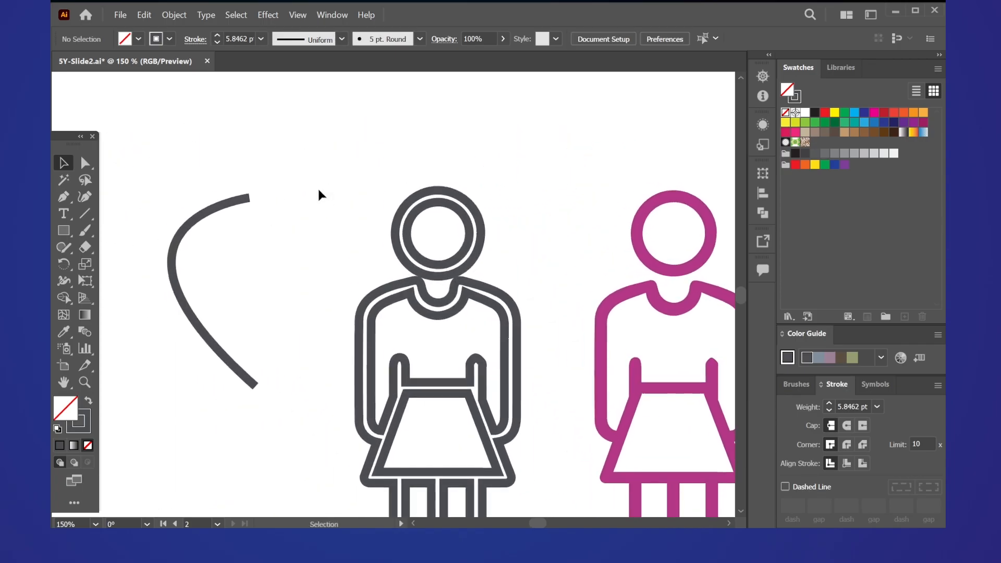
Draw a freeform looping open path with the Pen tool above the curved line.
{"action": "key", "text": "p"}
{"action": "left_click_drag", "start_coordinate": [329, 106], "coordinate": [313, 121]}
{"action": "left_click_drag", "start_coordinate": [310, 175], "coordinate": [378, 192]}
{"action": "left_click_drag", "start_coordinate": [383, 169], "coordinate": [343, 152]}
{"action": "mouse_move", "coordinate": [315, 141]}
{"action": "left_mouse_down"}
{"action": "mouse_move", "coordinate": [214, 116]}
{"action": "mouse_move", "coordinate": [169, 154]}
{"action": "left_mouse_up"}
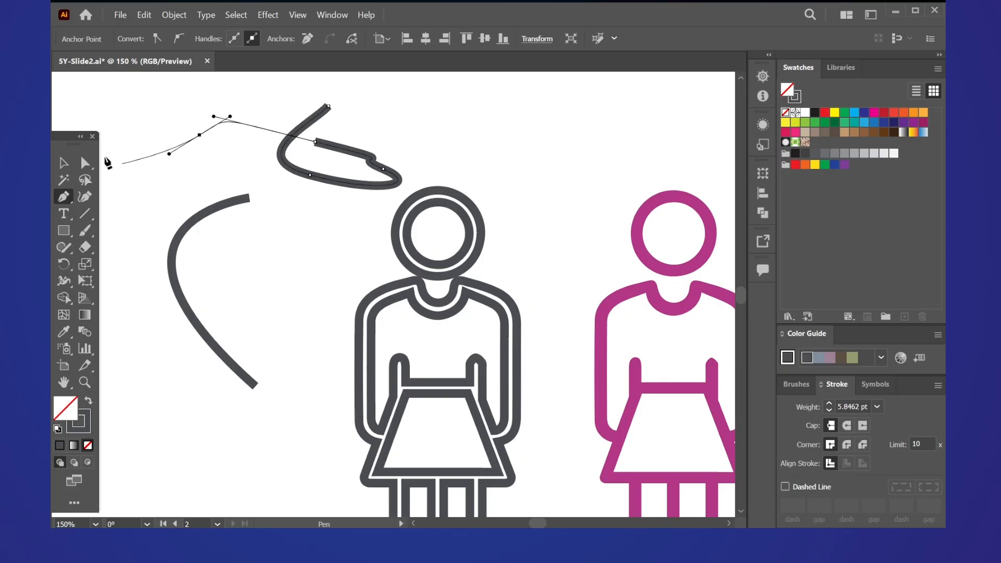
{"action": "left_click", "coordinate": [63, 163]}
Convert the looping path's stroke into a filled shape with Outline Stroke.
{"action": "left_click", "coordinate": [217, 154]}
{"action": "left_click_drag", "start_coordinate": [251, 166], "coordinate": [271, 173]}
{"action": "scroll", "coordinate": [324, 147], "scroll_direction": "up", "scroll_amount": 2}
{"action": "left_click_drag", "start_coordinate": [262, 81], "coordinate": [302, 187]}
{"action": "left_click", "coordinate": [329, 240]}
{"action": "scroll", "coordinate": [328, 233], "scroll_direction": "up", "scroll_amount": 2}
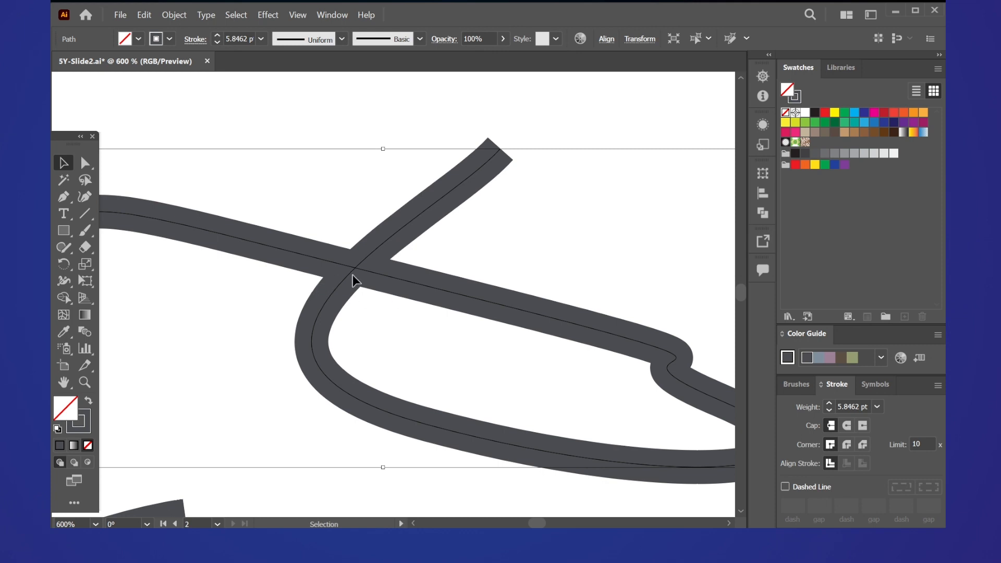
{"action": "left_click", "coordinate": [174, 15]}
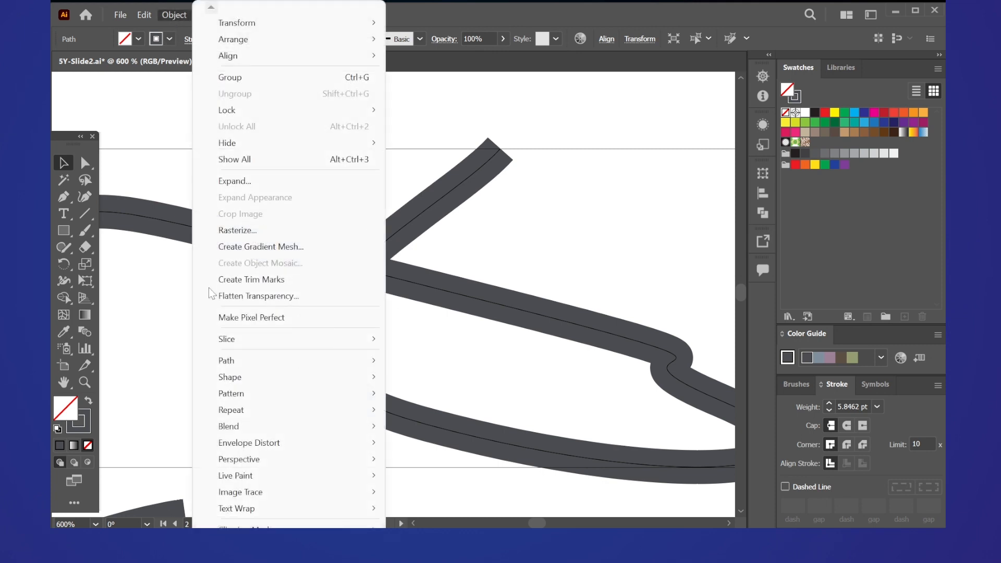
{"action": "mouse_move", "coordinate": [226, 360]}
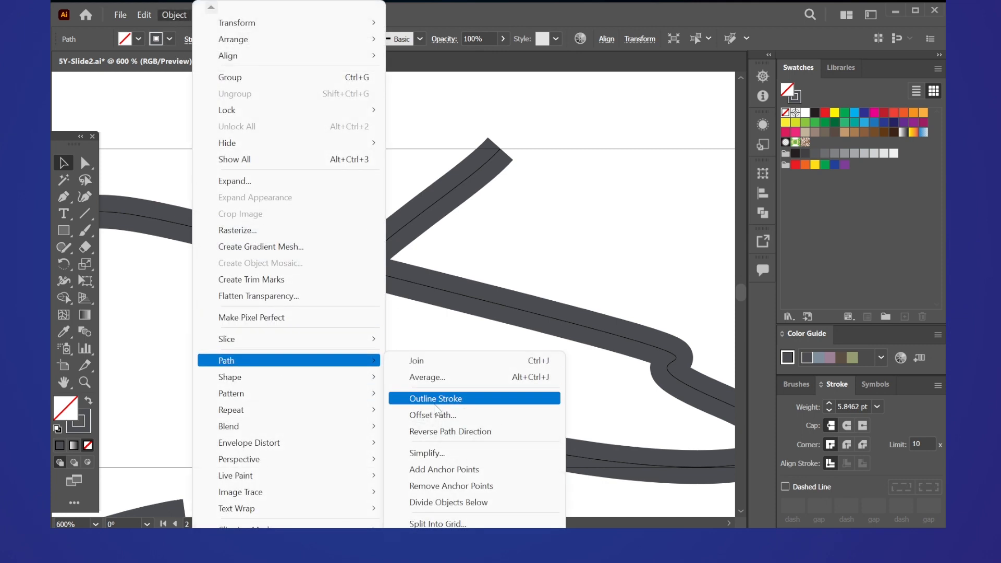
{"action": "left_click", "coordinate": [436, 402]}
Apply the curved line's dark stroke and empty fill to the outlined looping shape with the Eyedropper.
{"action": "scroll", "coordinate": [386, 252], "scroll_direction": "down", "scroll_amount": 3}
{"action": "left_click", "coordinate": [369, 175]}
{"action": "scroll", "coordinate": [384, 222], "scroll_direction": "up", "scroll_amount": 2}
{"action": "left_click_drag", "start_coordinate": [377, 291], "coordinate": [366, 256]}
{"action": "scroll", "coordinate": [366, 196], "scroll_direction": "down", "scroll_amount": 1}
{"action": "scroll", "coordinate": [367, 254], "scroll_direction": "down", "scroll_amount": 1}
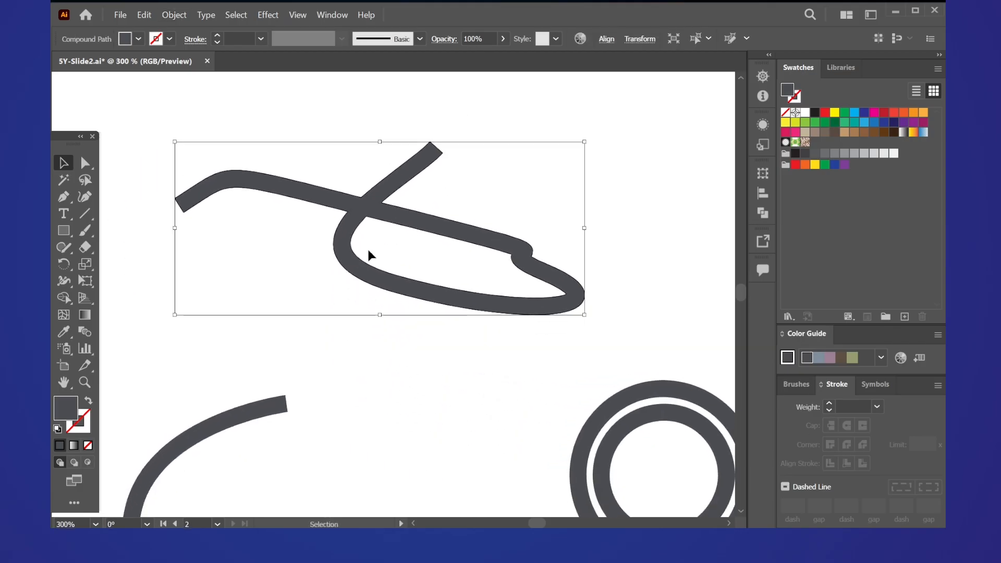
{"action": "scroll", "coordinate": [369, 253], "scroll_direction": "down", "scroll_amount": 1}
{"action": "key", "text": "i"}
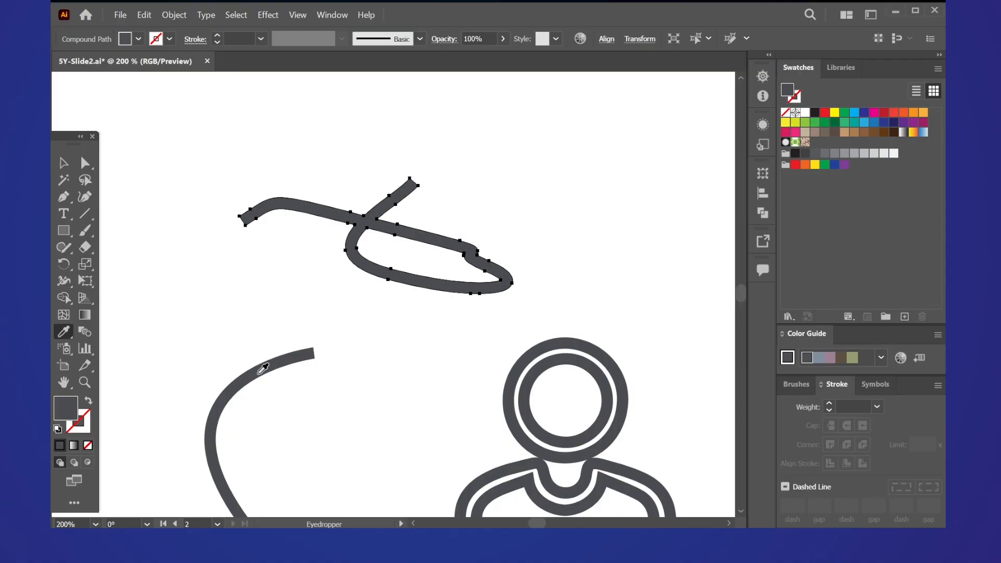
{"action": "left_click", "coordinate": [260, 370]}
{"action": "left_click", "coordinate": [63, 163]}
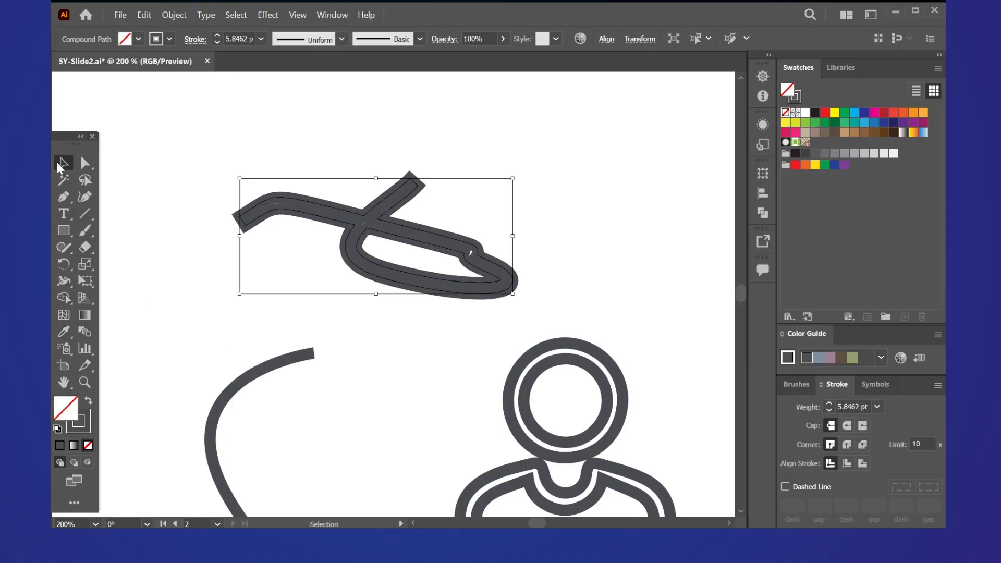
Reduce the looping shape's stroke weight to 0.75 pt.
{"action": "scroll", "coordinate": [399, 218], "scroll_direction": "up", "scroll_amount": 2}
{"action": "left_click_drag", "start_coordinate": [283, 247], "coordinate": [307, 252]}
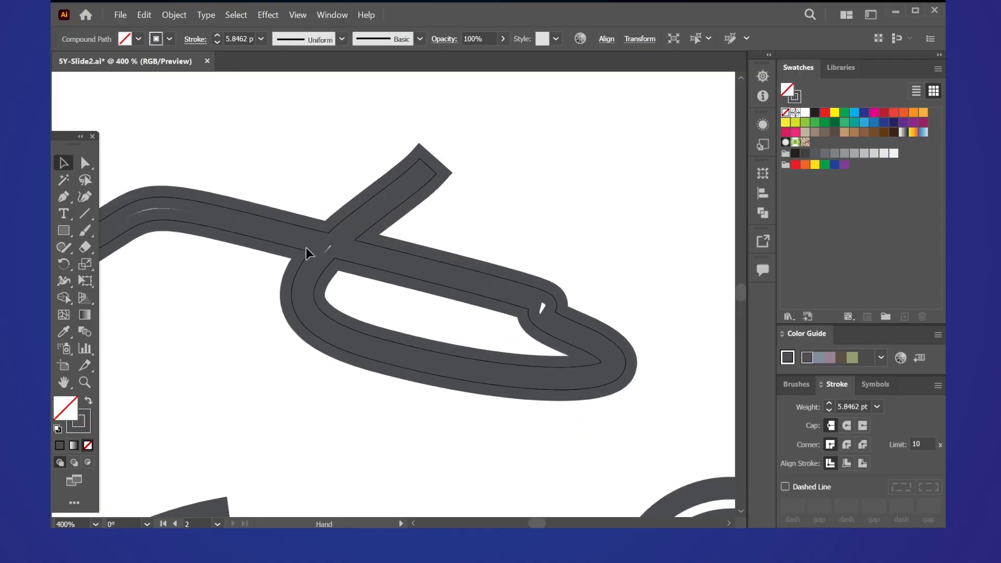
{"action": "left_click", "coordinate": [217, 44]}
{"action": "left_click", "coordinate": [217, 43]}
{"action": "left_click", "coordinate": [217, 44]}
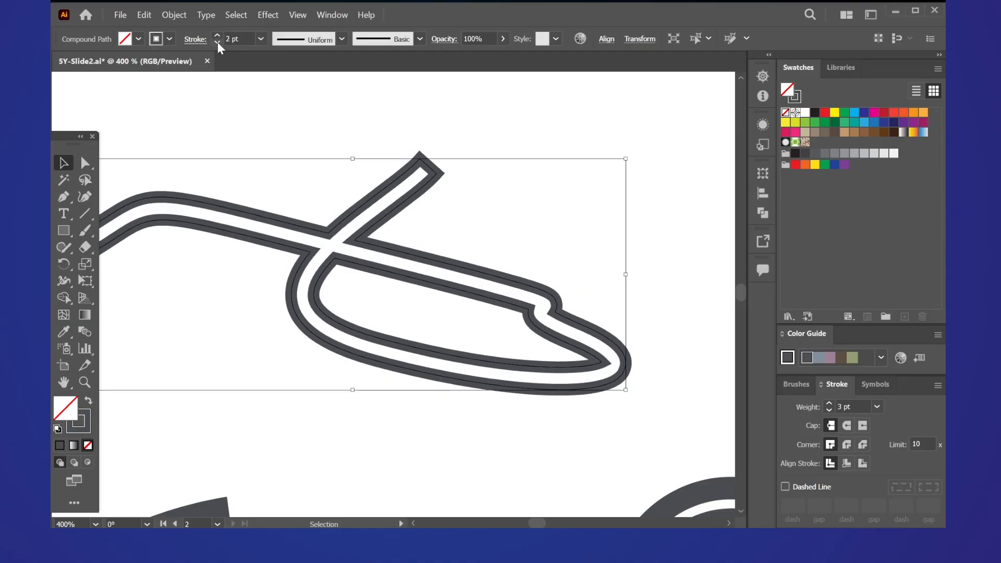
{"action": "left_click", "coordinate": [217, 44]}
{"action": "left_click", "coordinate": [217, 44]}
{"action": "left_click", "coordinate": [217, 44]}
{"action": "left_click_drag", "start_coordinate": [360, 243], "coordinate": [315, 180]}
Remove the outer contour around the dark woman's body and skirt, keeping the inner outlines.
{"action": "scroll", "coordinate": [312, 167], "scroll_direction": "down", "scroll_amount": 3}
{"action": "left_click_drag", "start_coordinate": [672, 331], "coordinate": [569, 245]}
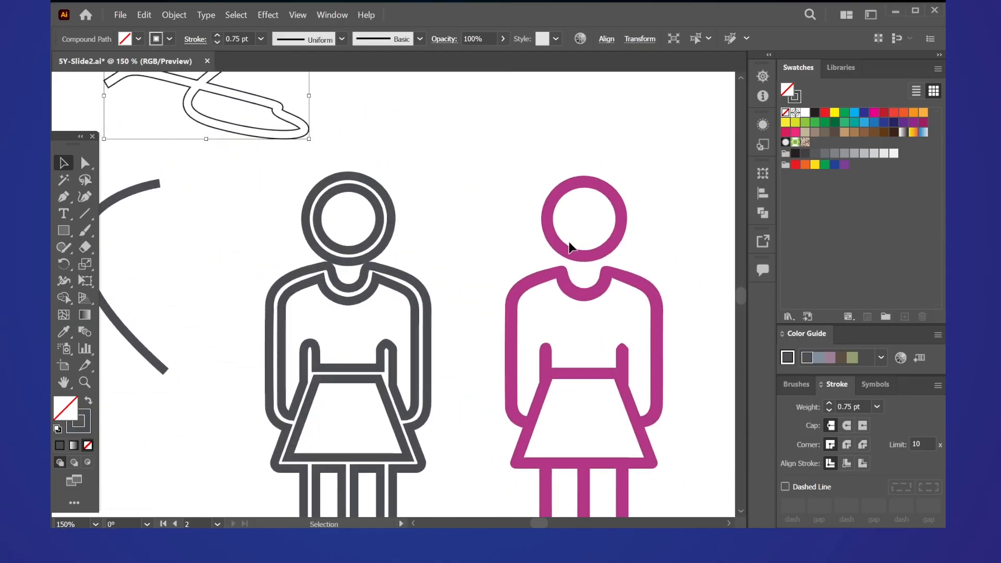
{"action": "scroll", "coordinate": [390, 235], "scroll_direction": "up", "scroll_amount": 2}
{"action": "left_click_drag", "start_coordinate": [455, 262], "coordinate": [549, 393]}
{"action": "left_click_drag", "start_coordinate": [437, 287], "coordinate": [507, 370]}
Release the compound path of the dark woman's head and delete its outer ring.
{"action": "left_click", "coordinate": [448, 219]}
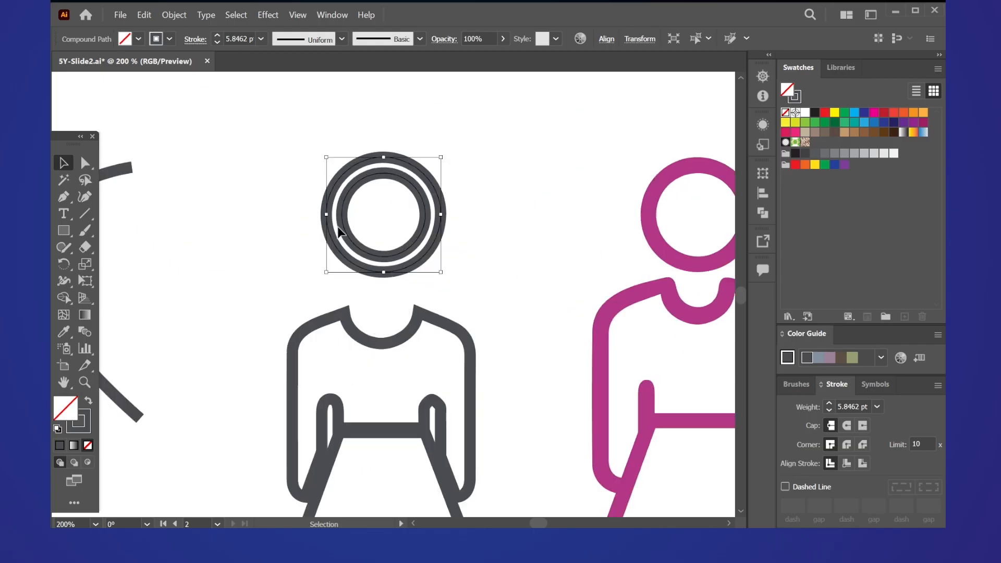
{"action": "right_click", "coordinate": [337, 227]}
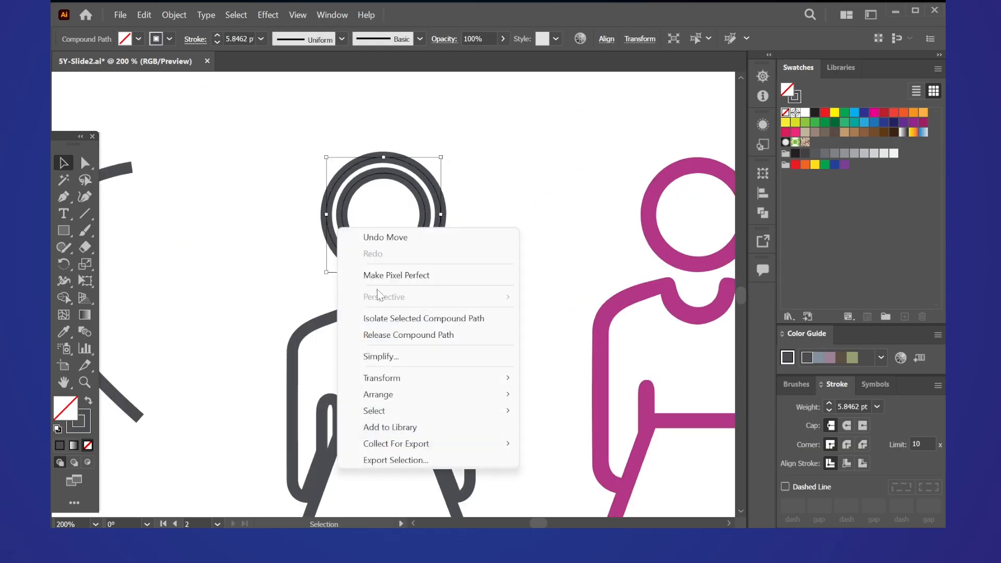
{"action": "left_click", "coordinate": [378, 332]}
{"action": "left_click", "coordinate": [237, 263]}
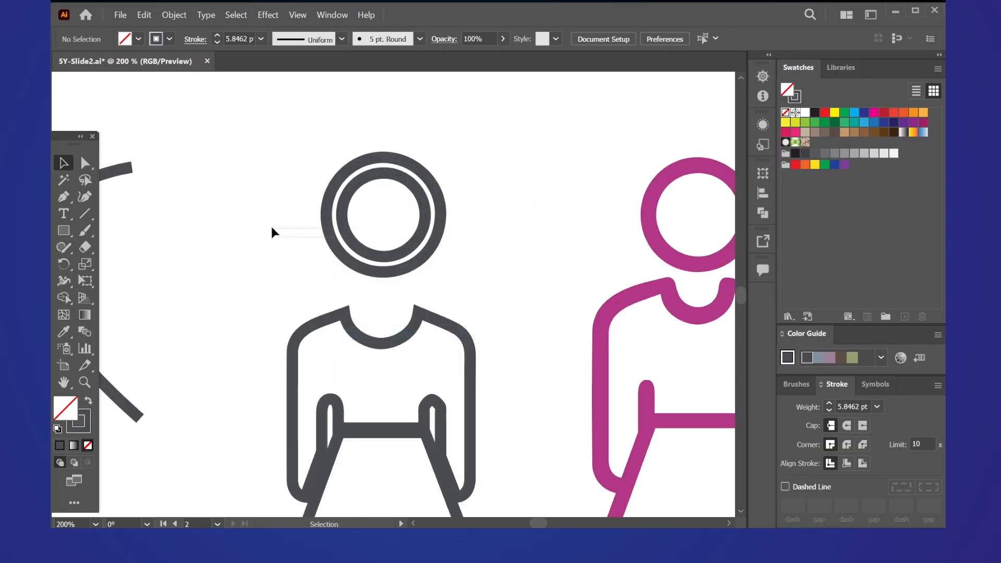
{"action": "left_click_drag", "start_coordinate": [332, 244], "coordinate": [273, 230]}
{"action": "key", "text": "Delete"}
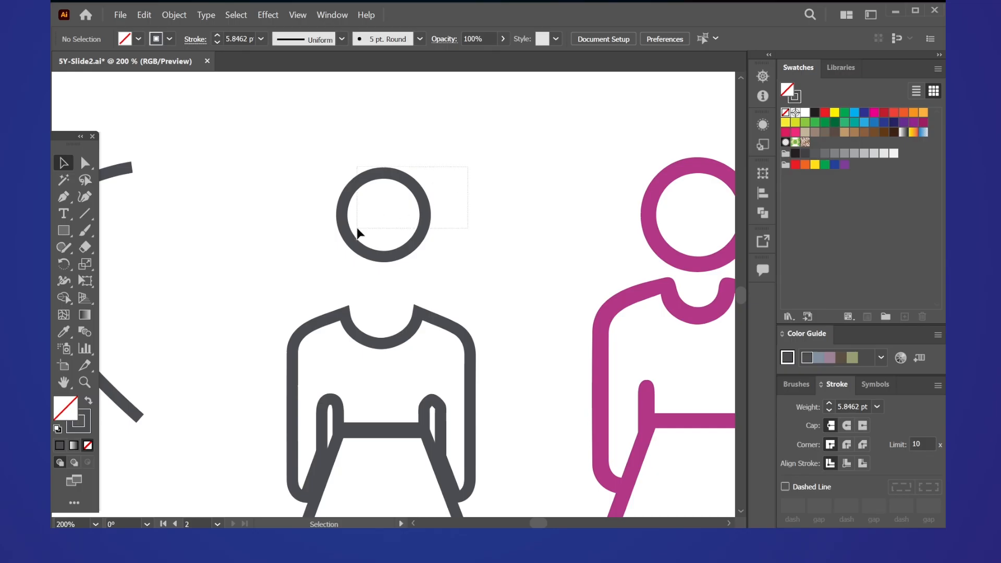
Group the dark woman's remaining outlines and place them over the magenta figure.
{"action": "left_click", "coordinate": [412, 240]}
{"action": "left_click", "coordinate": [453, 244]}
{"action": "left_click", "coordinate": [419, 255]}
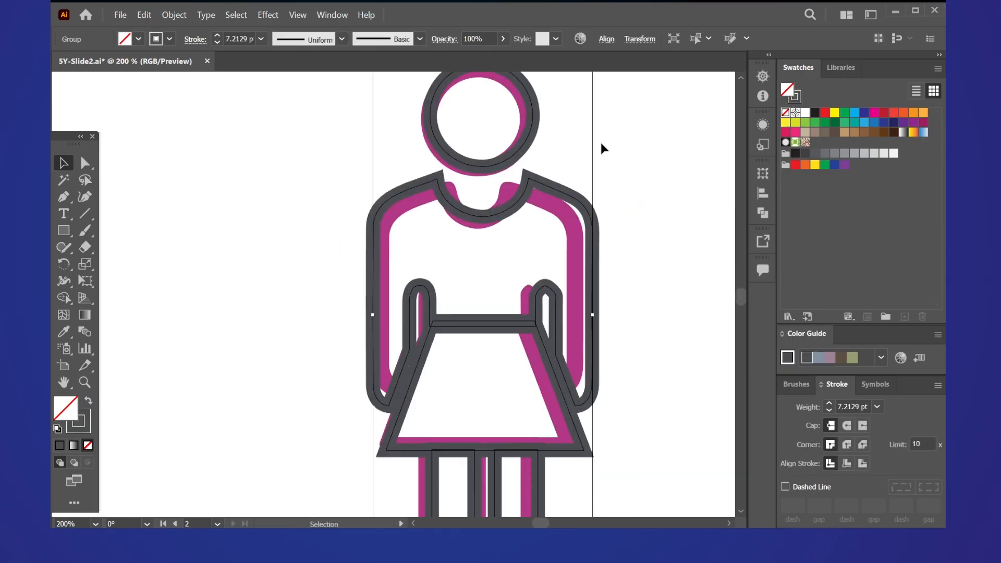
Scale down and reposition the dark stroked group to line up with the magenta figure beneath it.
{"action": "left_click_drag", "start_coordinate": [618, 189], "coordinate": [609, 225]}
{"action": "scroll", "coordinate": [609, 225], "scroll_direction": "down", "scroll_amount": 1}
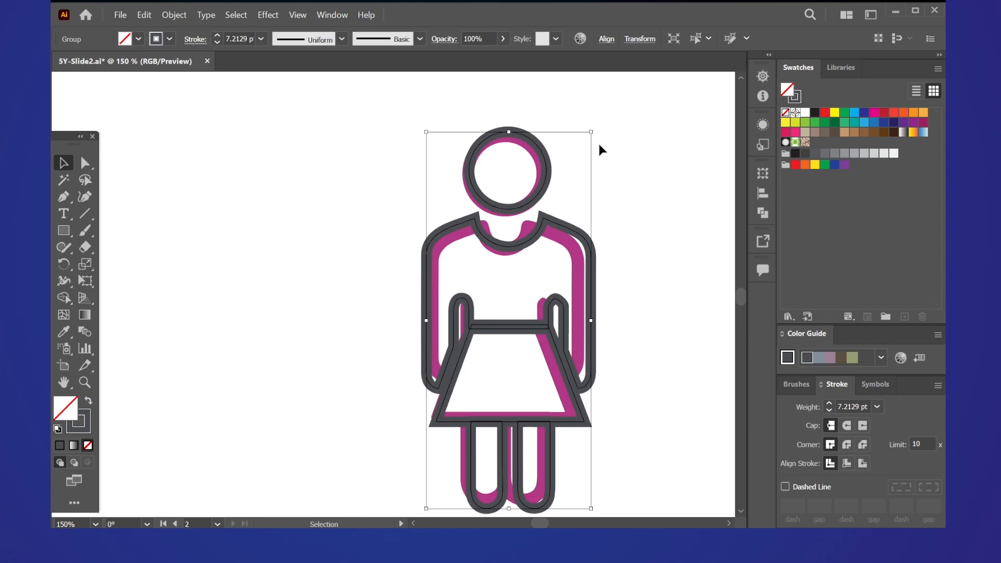
{"action": "mouse_move", "coordinate": [593, 130]}
{"action": "left_mouse_down"}
{"action": "mouse_move", "coordinate": [577, 134]}
{"action": "mouse_move", "coordinate": [588, 137]}
{"action": "left_mouse_up"}
{"action": "left_click", "coordinate": [619, 245]}
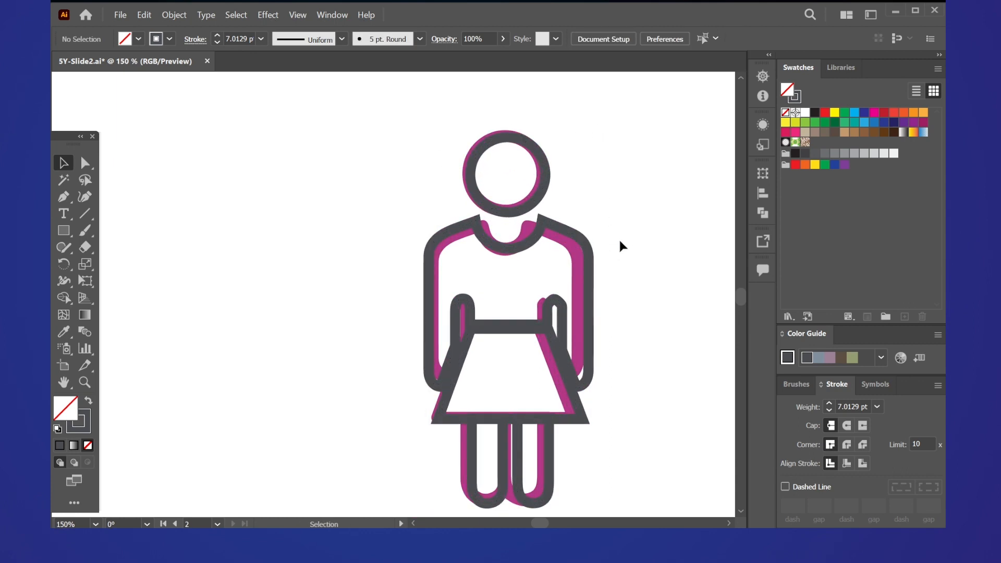
{"action": "left_click", "coordinate": [578, 248]}
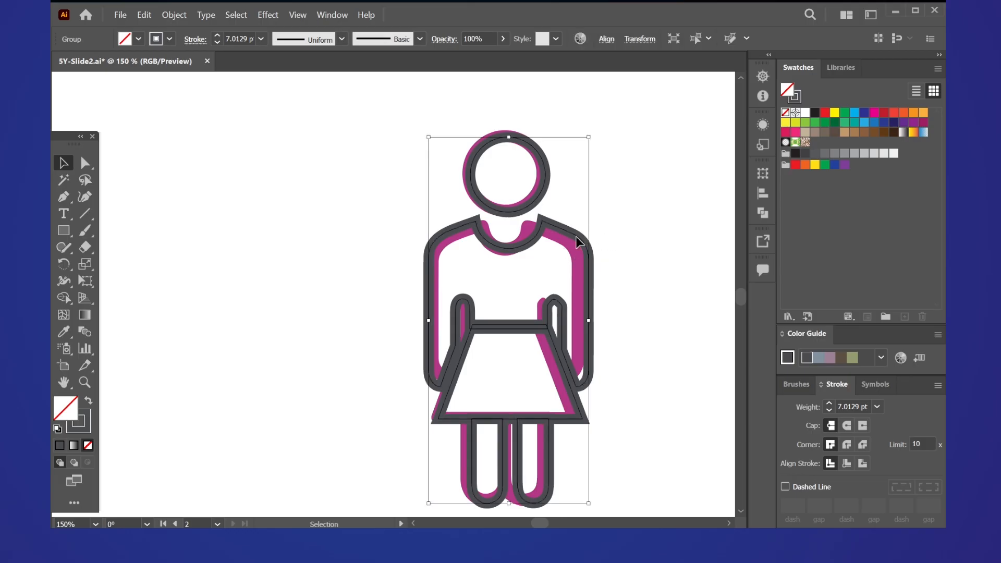
{"action": "left_click_drag", "start_coordinate": [579, 242], "coordinate": [577, 246]}
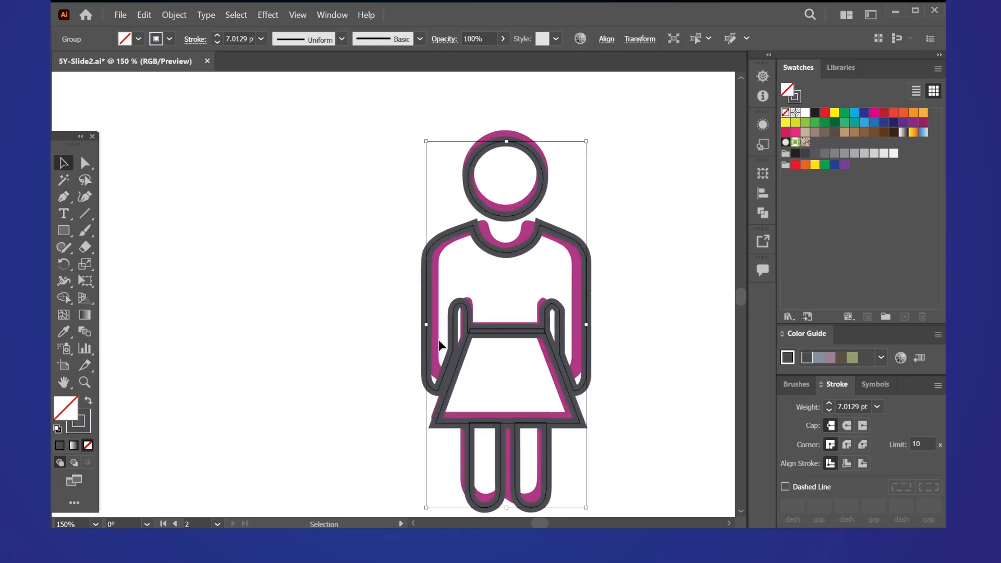
{"action": "left_click_drag", "start_coordinate": [428, 326], "coordinate": [436, 325]}
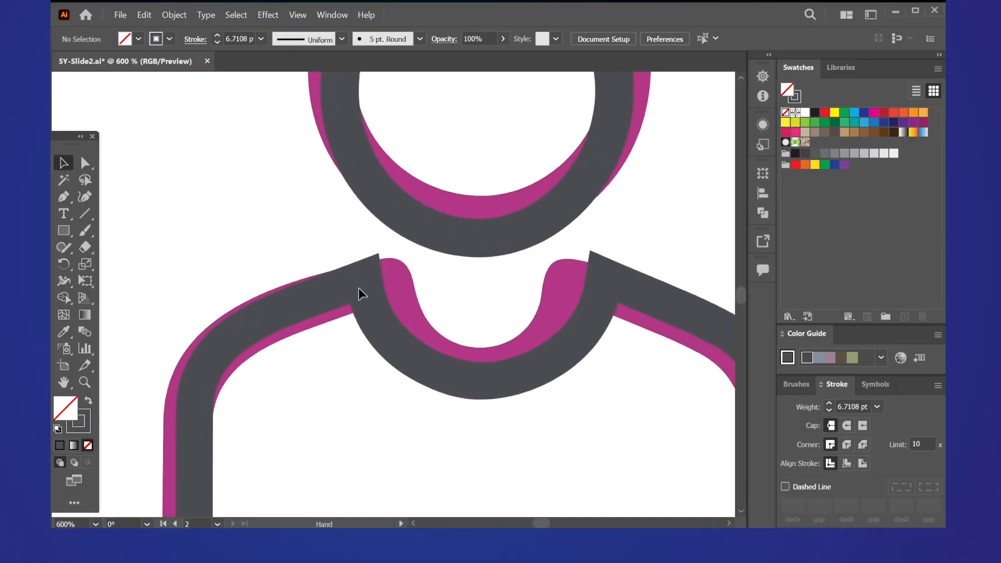
Move both neckline corner anchors of the dark body path inward to match the magenta neckline.
{"action": "left_click_drag", "start_coordinate": [296, 223], "coordinate": [374, 347]}
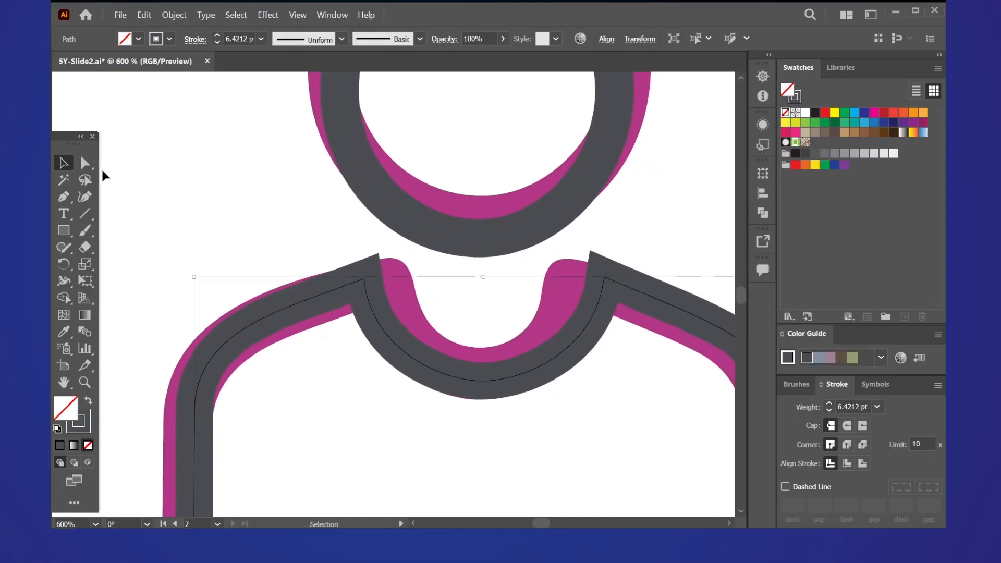
{"action": "key", "text": "a"}
{"action": "mouse_move", "coordinate": [307, 240]}
{"action": "left_mouse_down"}
{"action": "mouse_move", "coordinate": [347, 292]}
{"action": "mouse_move", "coordinate": [390, 285]}
{"action": "mouse_move", "coordinate": [382, 277]}
{"action": "left_mouse_up"}
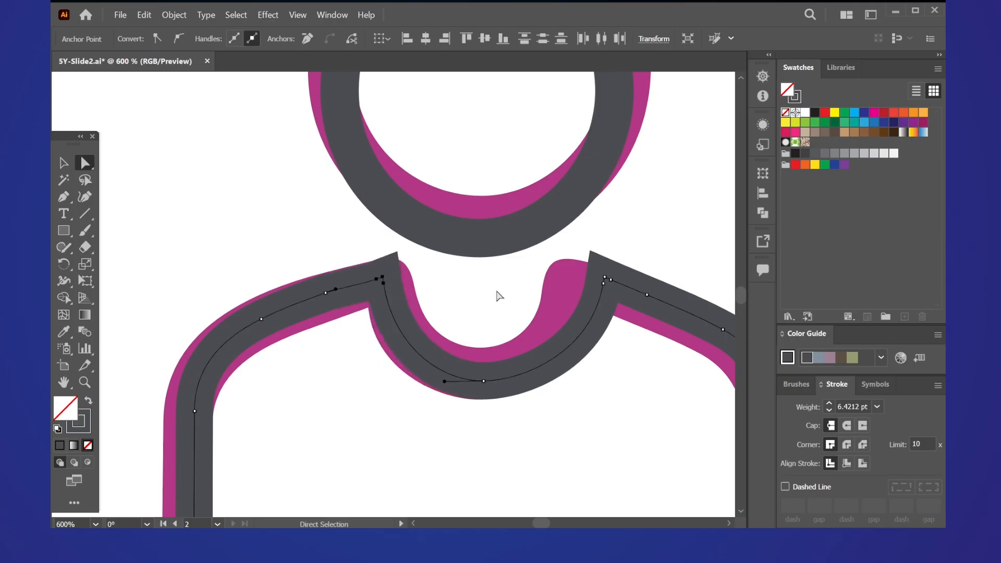
{"action": "mouse_move", "coordinate": [636, 292]}
{"action": "left_mouse_down"}
{"action": "mouse_move", "coordinate": [565, 282]}
{"action": "mouse_move", "coordinate": [575, 277]}
{"action": "left_mouse_up"}
{"action": "scroll", "coordinate": [583, 302], "scroll_direction": "down", "scroll_amount": 1}
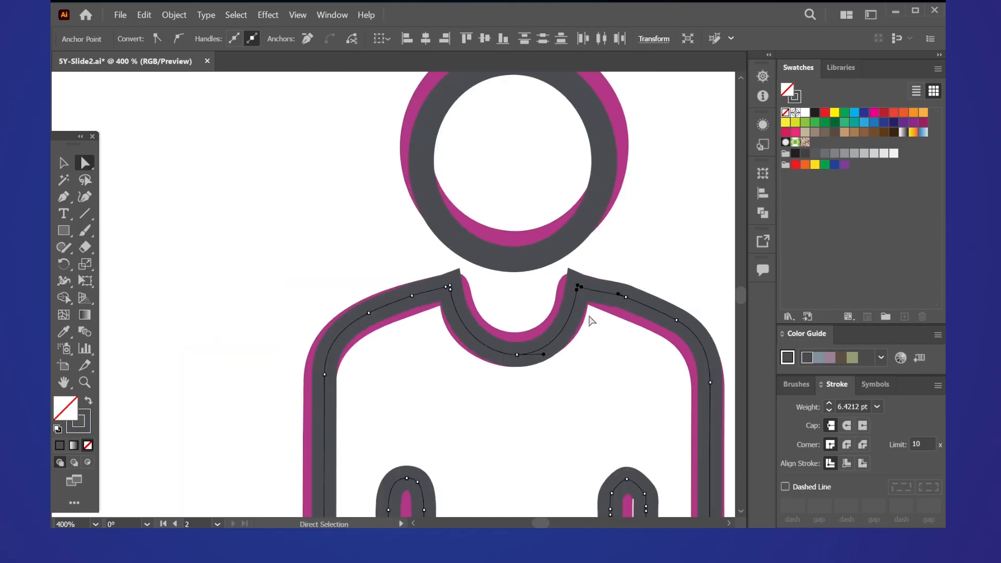
{"action": "left_click_drag", "start_coordinate": [580, 358], "coordinate": [522, 322]}
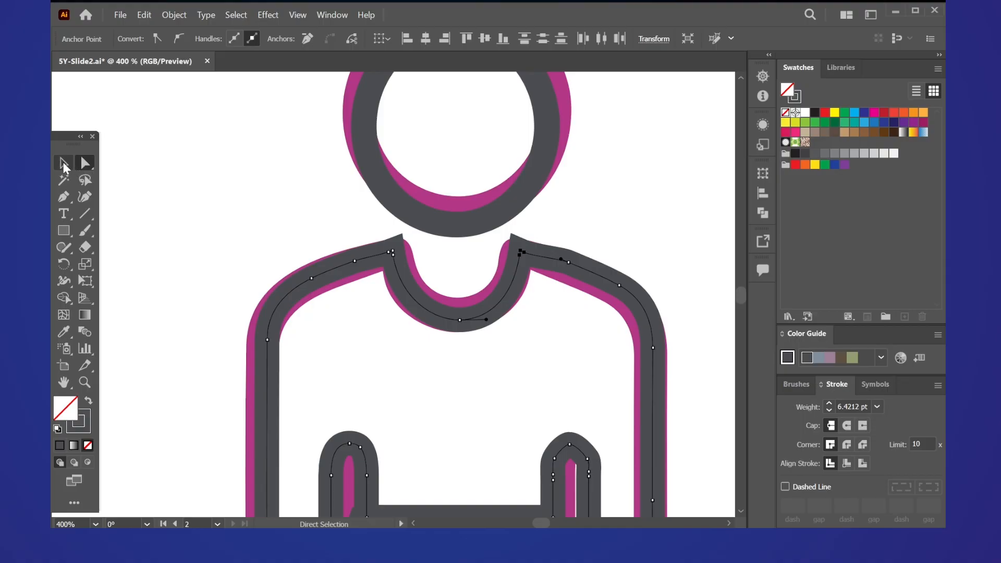
{"action": "left_click", "coordinate": [63, 162]}
{"action": "left_click", "coordinate": [201, 205]}
{"action": "left_click_drag", "start_coordinate": [381, 208], "coordinate": [309, 286]}
{"action": "left_click_drag", "start_coordinate": [523, 215], "coordinate": [577, 277]}
{"action": "left_click_drag", "start_coordinate": [595, 307], "coordinate": [425, 217]}
{"action": "left_click_drag", "start_coordinate": [323, 260], "coordinate": [353, 255]}
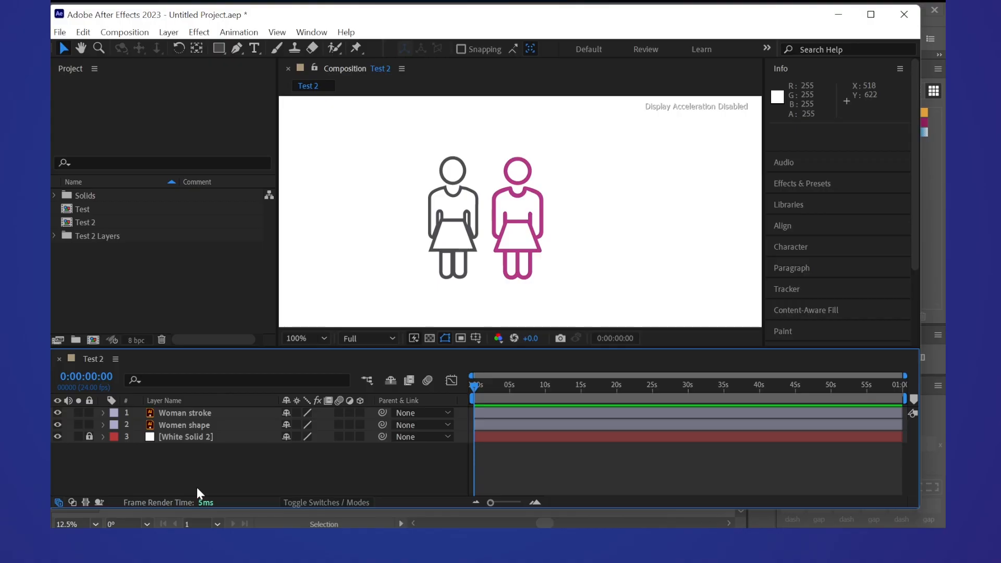
Switch to After Effects and rename the Women shape layer to "outlined".
{"action": "scroll", "coordinate": [472, 190], "scroll_direction": "down", "scroll_amount": 1}
{"action": "left_click", "coordinate": [473, 199]}
{"action": "scroll", "coordinate": [477, 196], "scroll_direction": "up", "scroll_amount": 1}
{"action": "left_click_drag", "start_coordinate": [478, 197], "coordinate": [471, 178]}
{"action": "left_click", "coordinate": [198, 424]}
{"action": "right_click", "coordinate": [198, 424]}
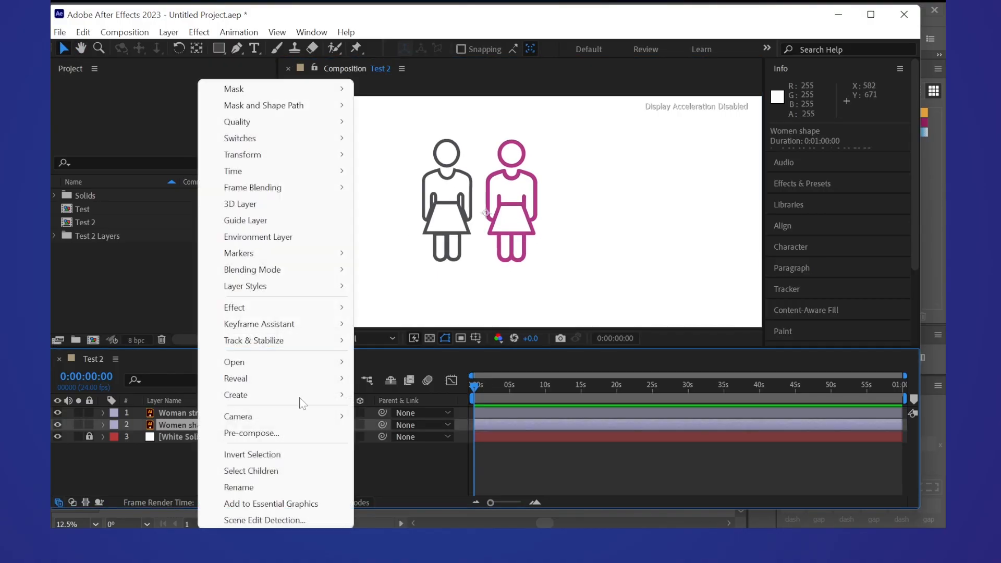
{"action": "left_click", "coordinate": [236, 488]}
{"action": "type", "text": "outlined"}
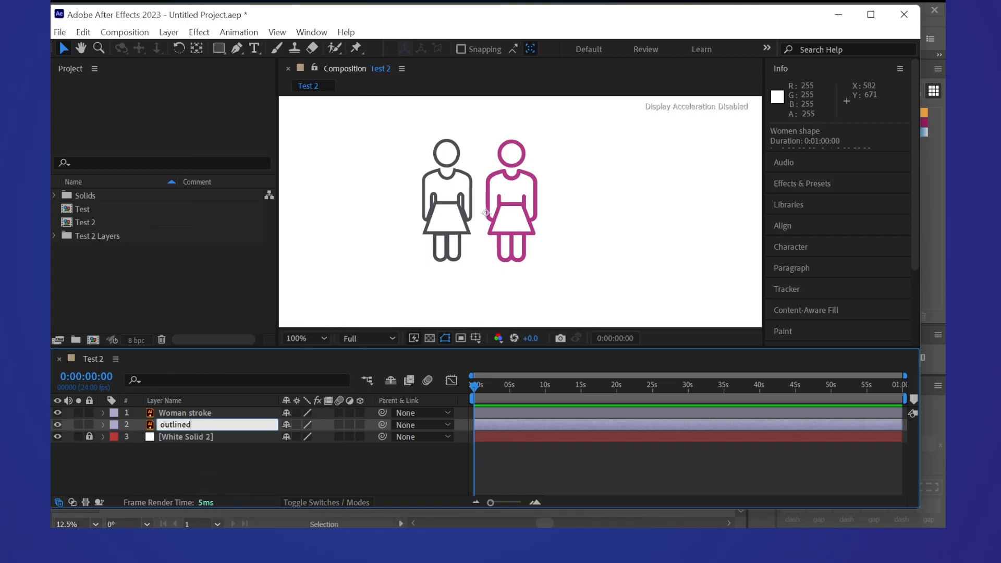
{"action": "left_click", "coordinate": [195, 470]}
Rename the Woman stroke layer to "stroke".
{"action": "right_click", "coordinate": [199, 413]}
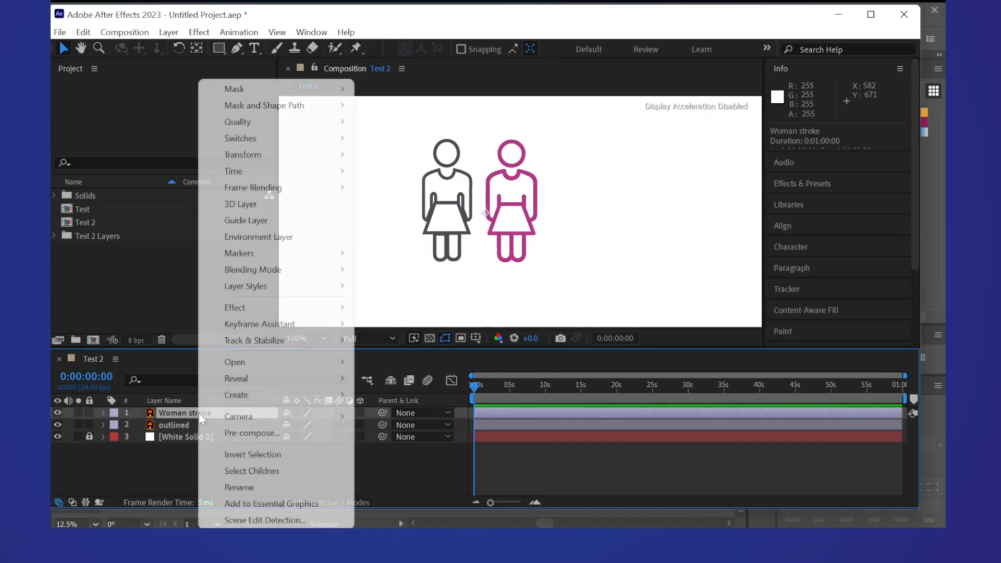
{"action": "left_click", "coordinate": [238, 487]}
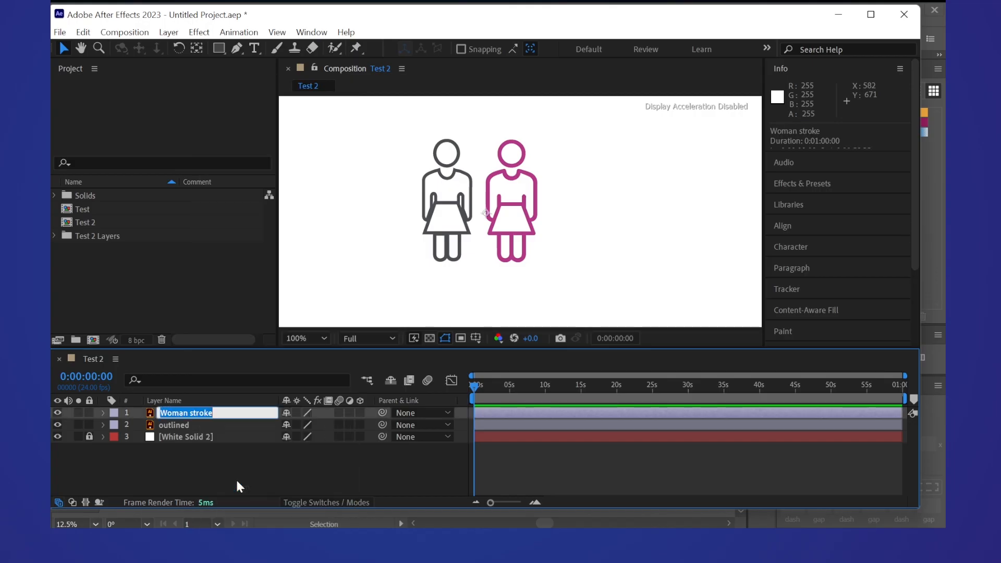
{"action": "type", "text": "str"}
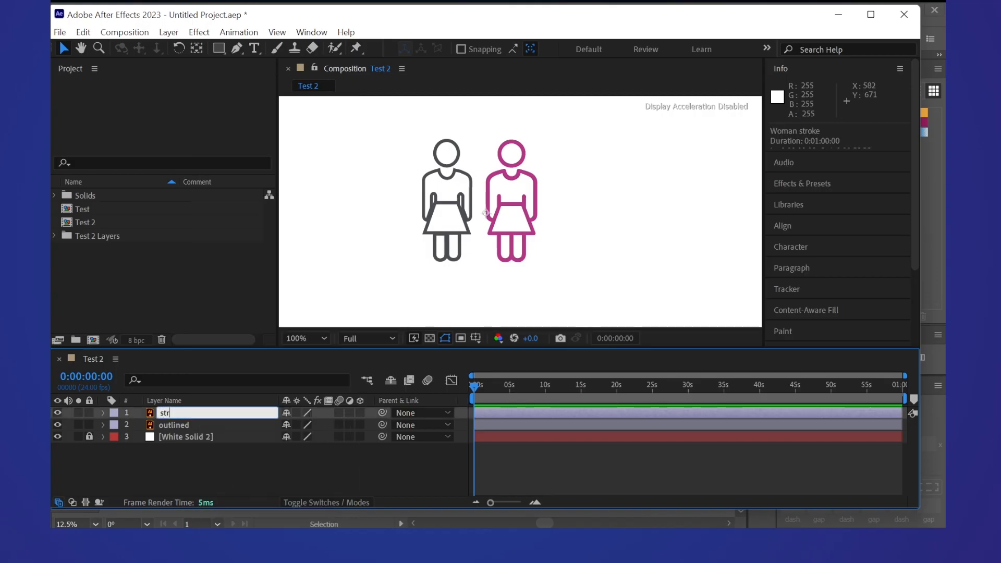
{"action": "type", "text": "oke"}
{"action": "left_click", "coordinate": [205, 469]}
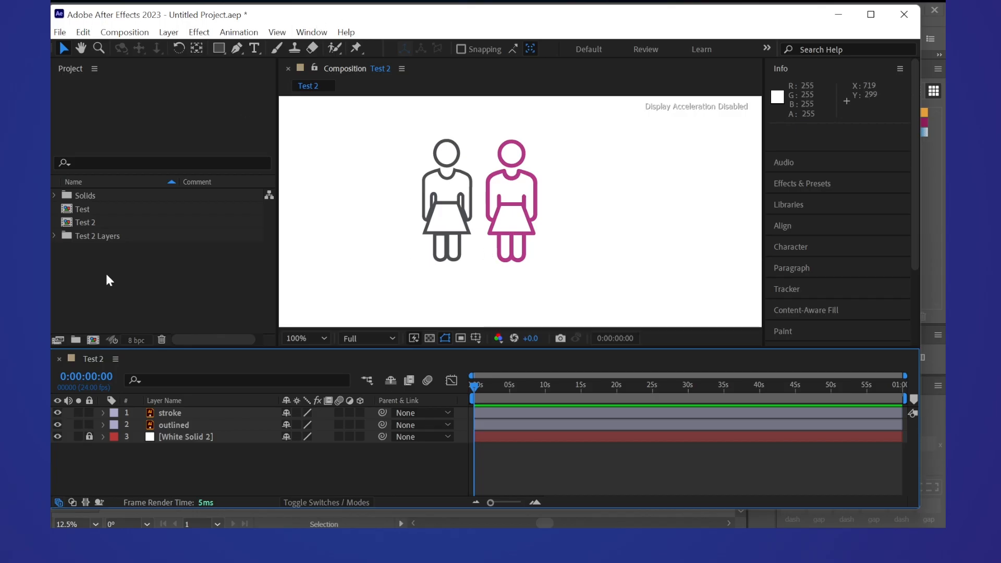
Create shapes from the outlined vector layer.
{"action": "left_click", "coordinate": [180, 425]}
{"action": "scroll", "coordinate": [463, 224], "scroll_direction": "up", "scroll_amount": 3}
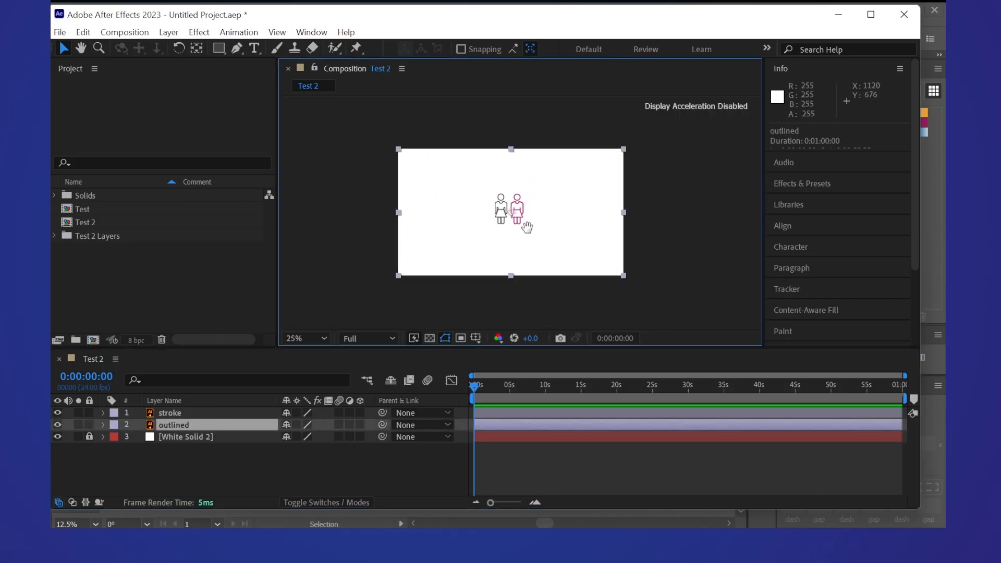
{"action": "scroll", "coordinate": [462, 225], "scroll_direction": "left", "scroll_amount": 3}
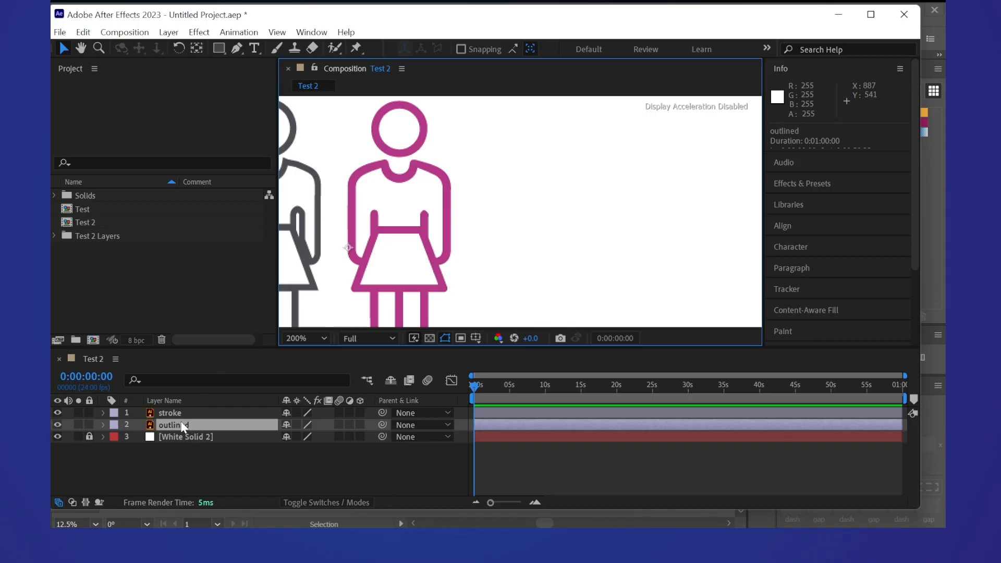
{"action": "right_click", "coordinate": [182, 425]}
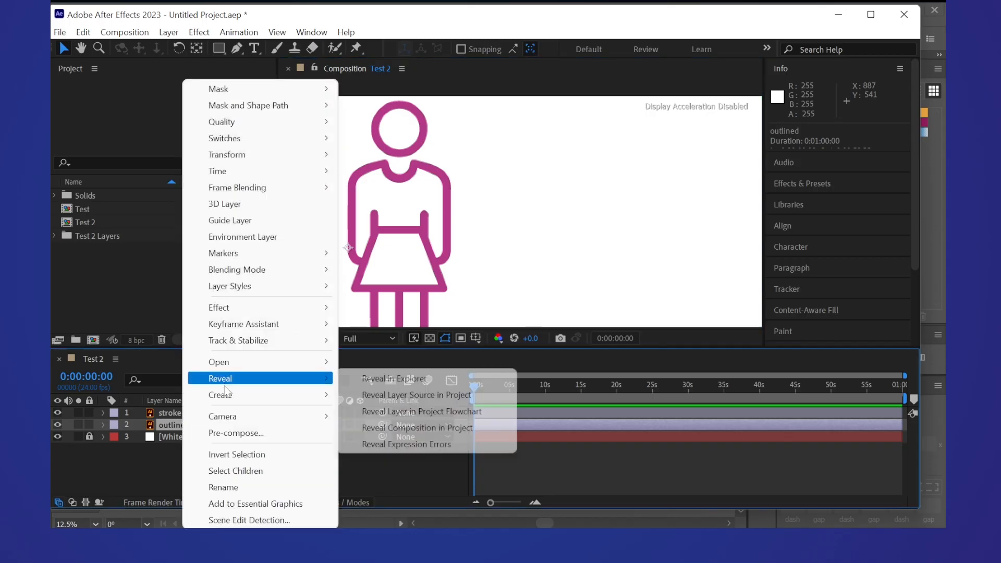
{"action": "mouse_move", "coordinate": [226, 397]}
{"action": "left_click", "coordinate": [419, 444]}
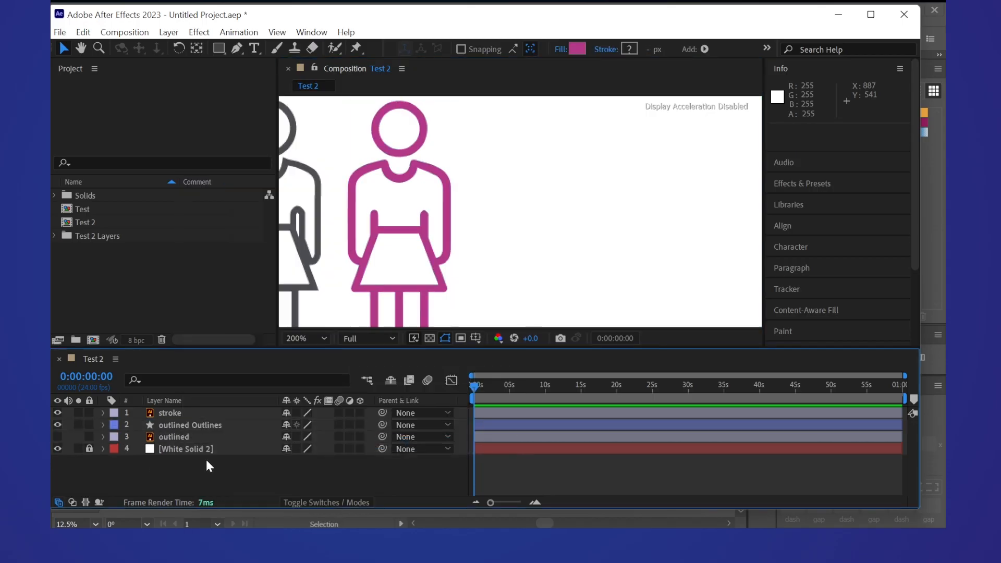
Try to change the fill colour of the outlined shape layer and give it a solid-colour stroke.
{"action": "left_click", "coordinate": [192, 430]}
{"action": "key", "text": "period"}
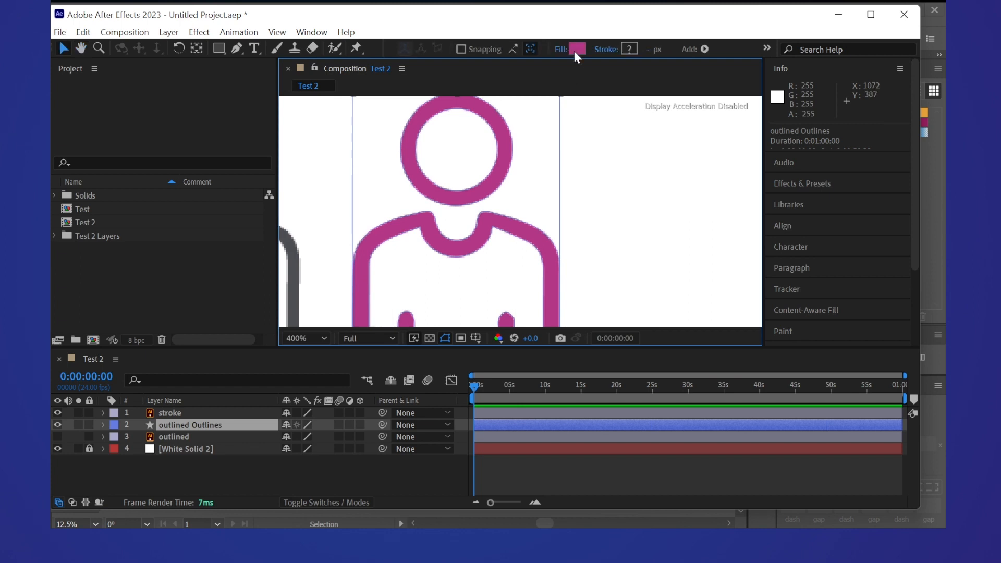
{"action": "left_click", "coordinate": [575, 49]}
{"action": "left_click", "coordinate": [630, 210]}
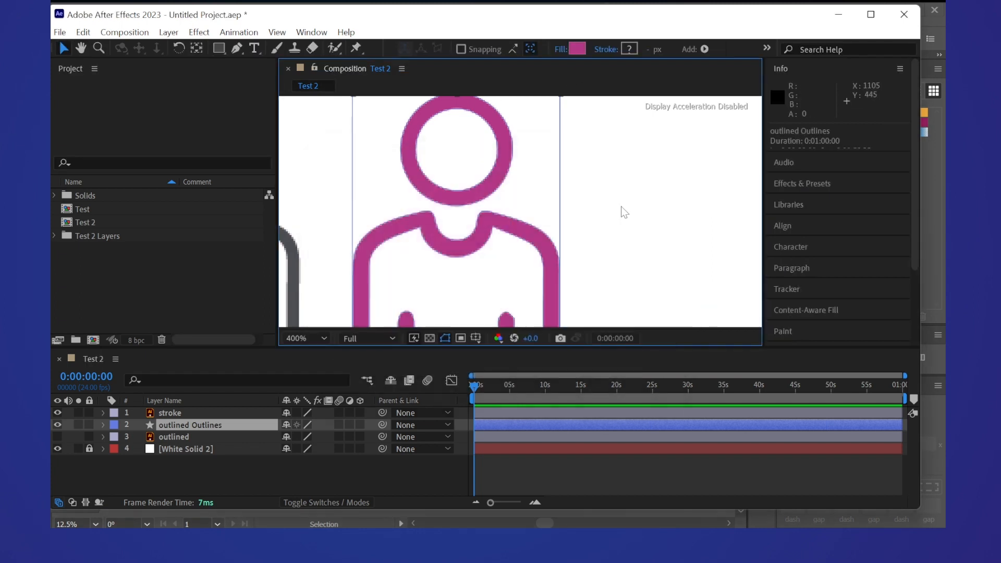
{"action": "left_click", "coordinate": [607, 52]}
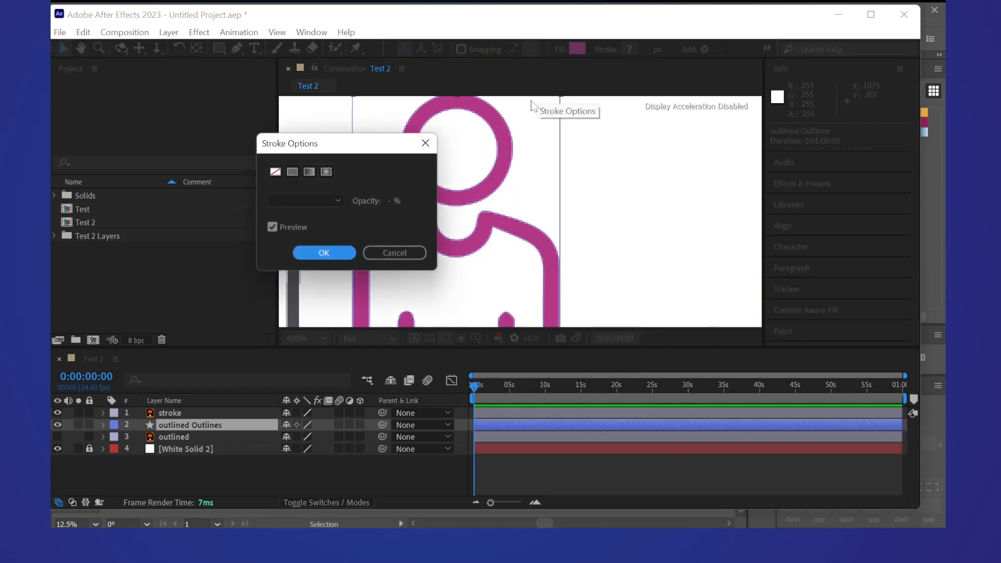
{"action": "left_click", "coordinate": [293, 172]}
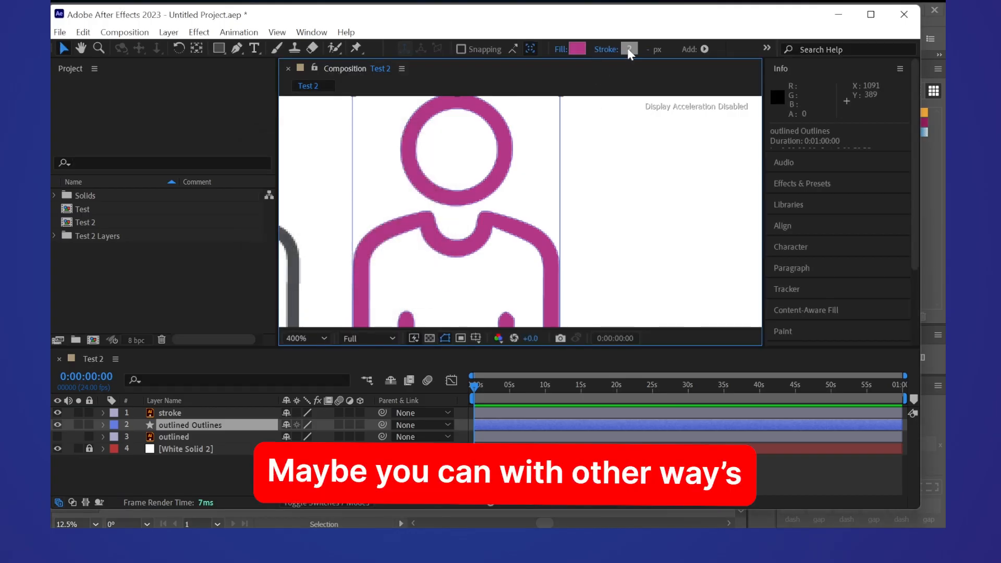
{"action": "left_click", "coordinate": [628, 48]}
{"action": "left_click", "coordinate": [630, 207]}
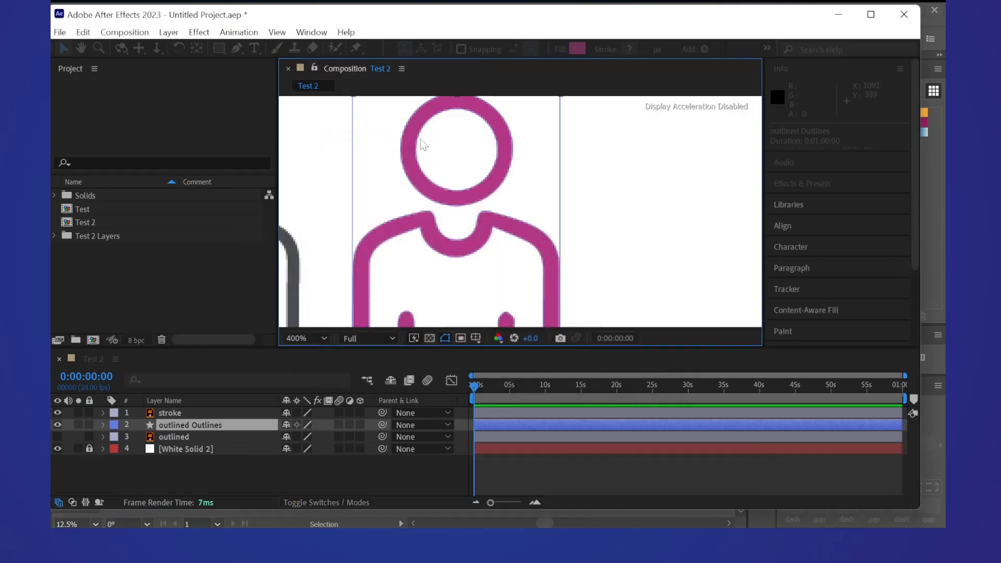
Add Trim Paths to the outlined shape layer and place a 100% End keyframe at 13 seconds.
{"action": "scroll", "coordinate": [421, 138], "scroll_direction": "down", "scroll_amount": 3}
{"action": "scroll", "coordinate": [504, 188], "scroll_direction": "up", "scroll_amount": 5}
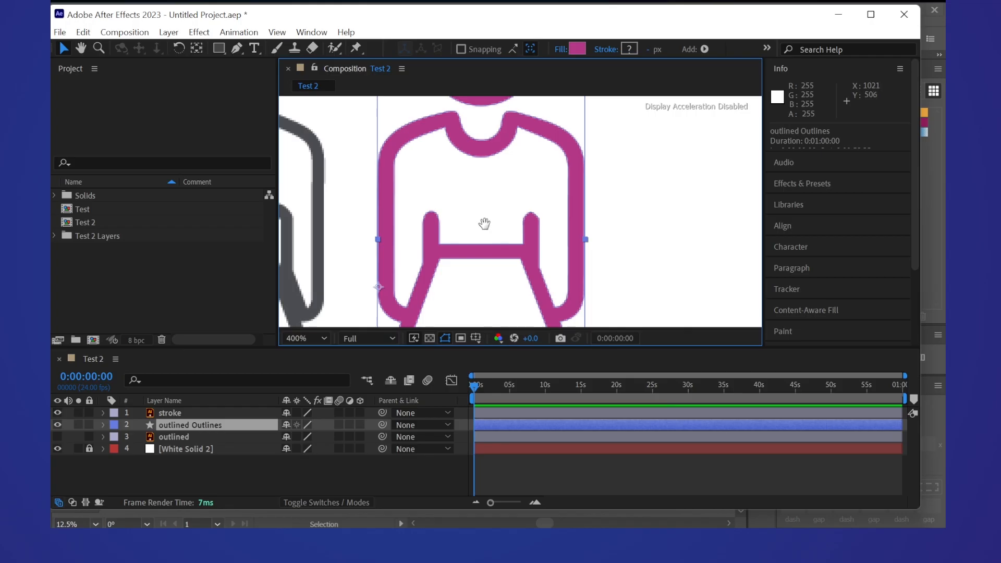
{"action": "scroll", "coordinate": [480, 207], "scroll_direction": "down", "scroll_amount": 3}
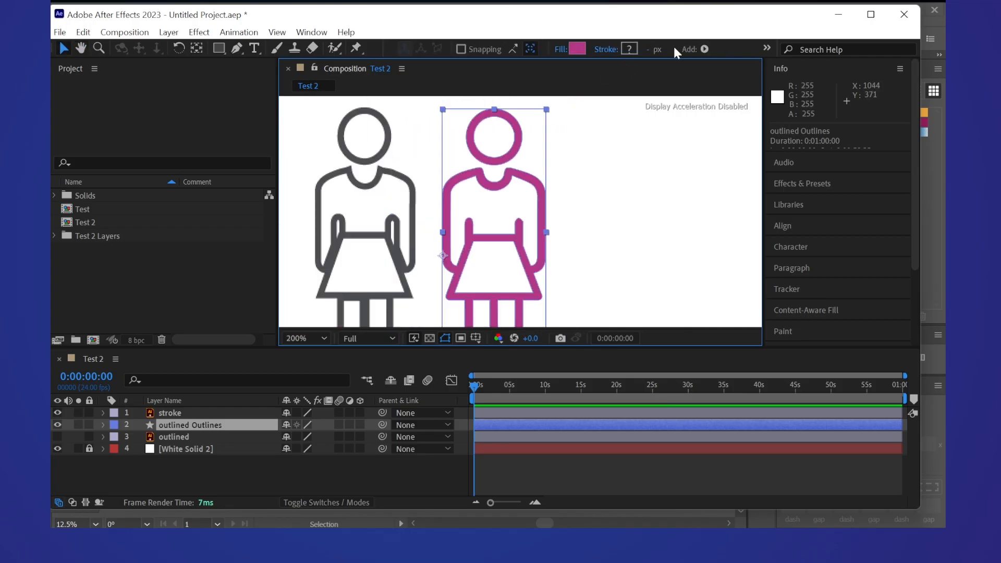
{"action": "left_click", "coordinate": [704, 48]}
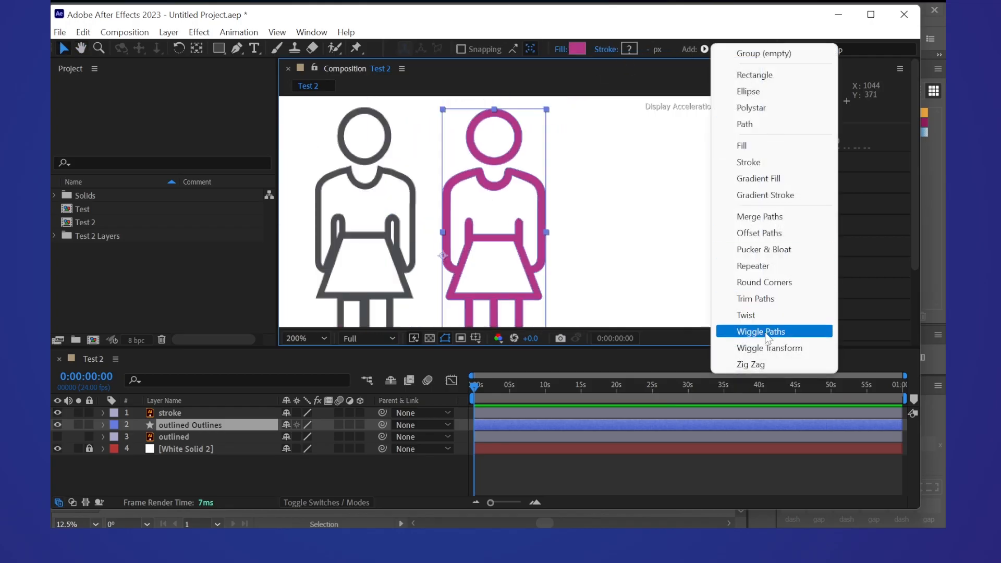
{"action": "left_click", "coordinate": [756, 298]}
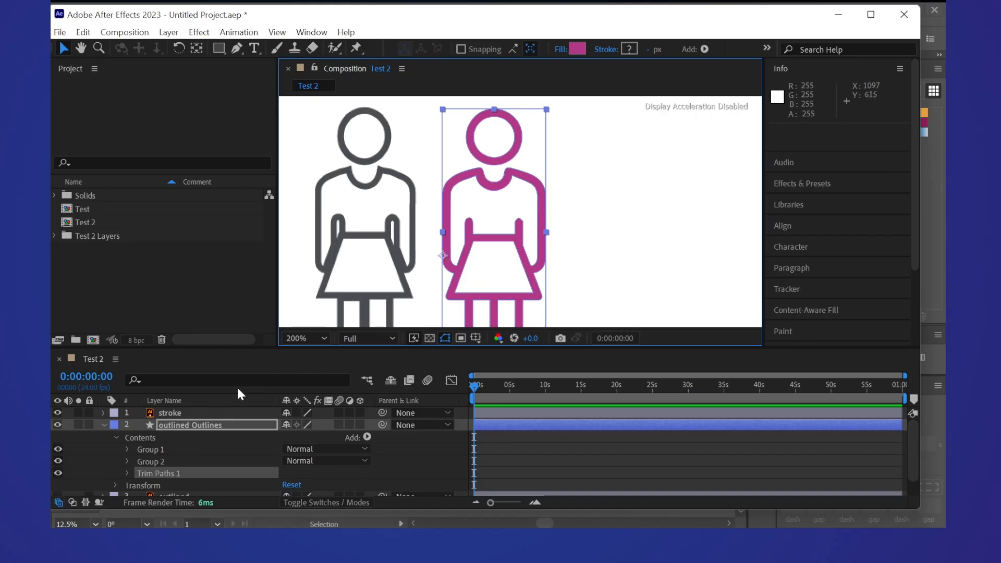
{"action": "left_click", "coordinate": [127, 473]}
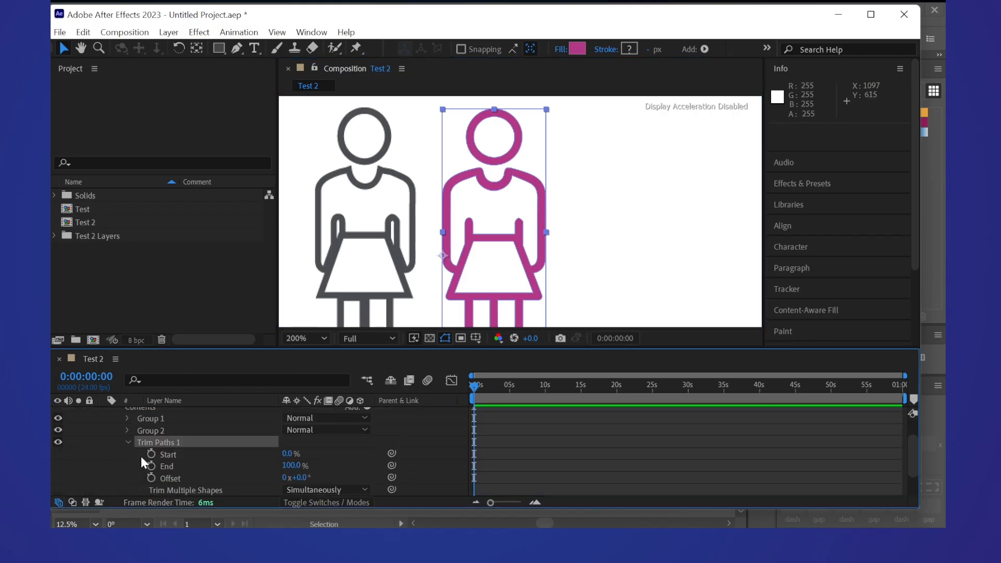
{"action": "left_click", "coordinate": [150, 466]}
{"action": "left_click_drag", "start_coordinate": [508, 386], "coordinate": [562, 386]}
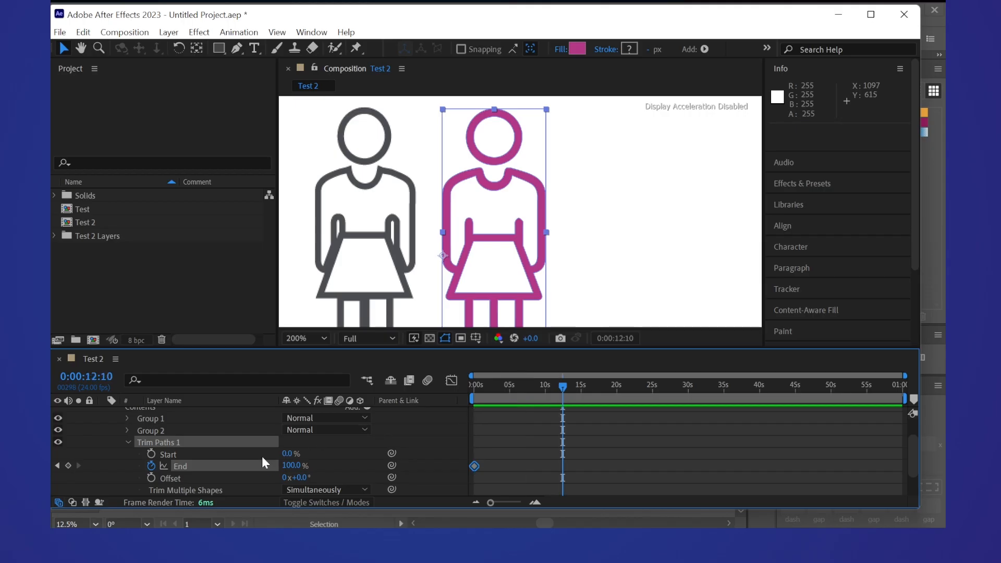
{"action": "left_click", "coordinate": [295, 465]}
{"action": "left_click_drag", "start_coordinate": [472, 467], "coordinate": [567, 466]}
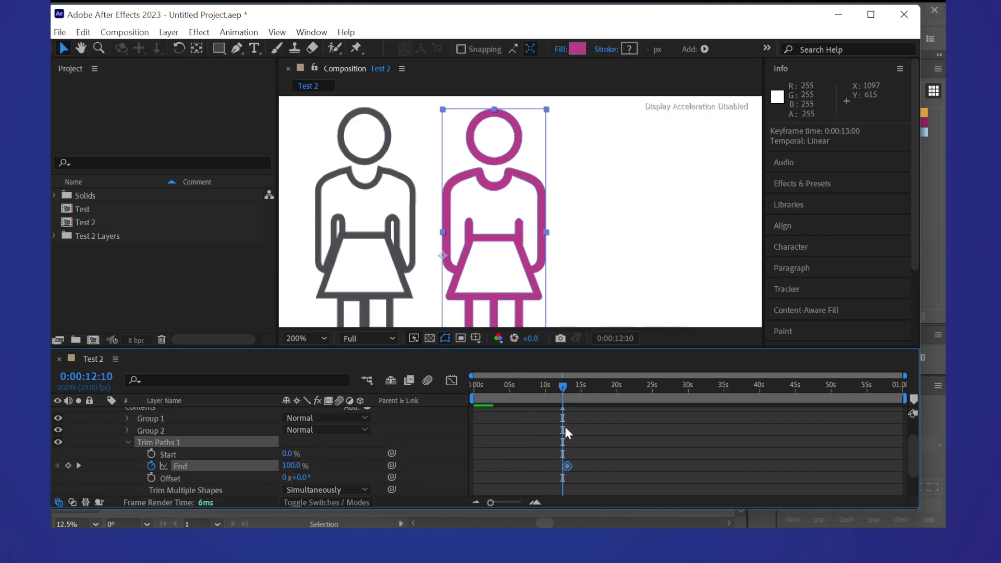
Set the Trim Paths End to 0% at the composition start and scrub through the magenta figure's animation.
{"action": "key", "text": "Home"}
{"action": "left_click", "coordinate": [308, 465]}
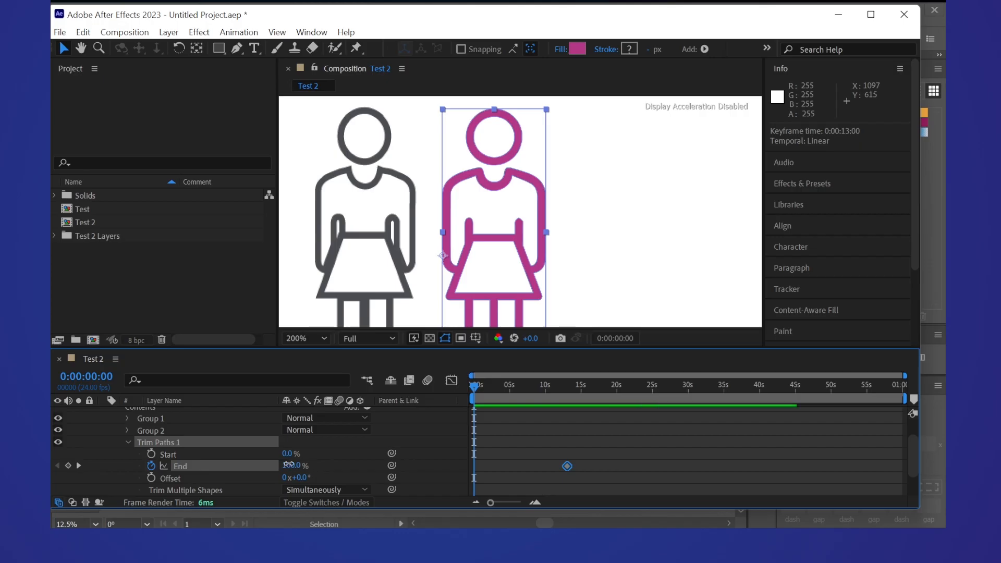
{"action": "type", "text": "0"}
{"action": "key", "text": "Return"}
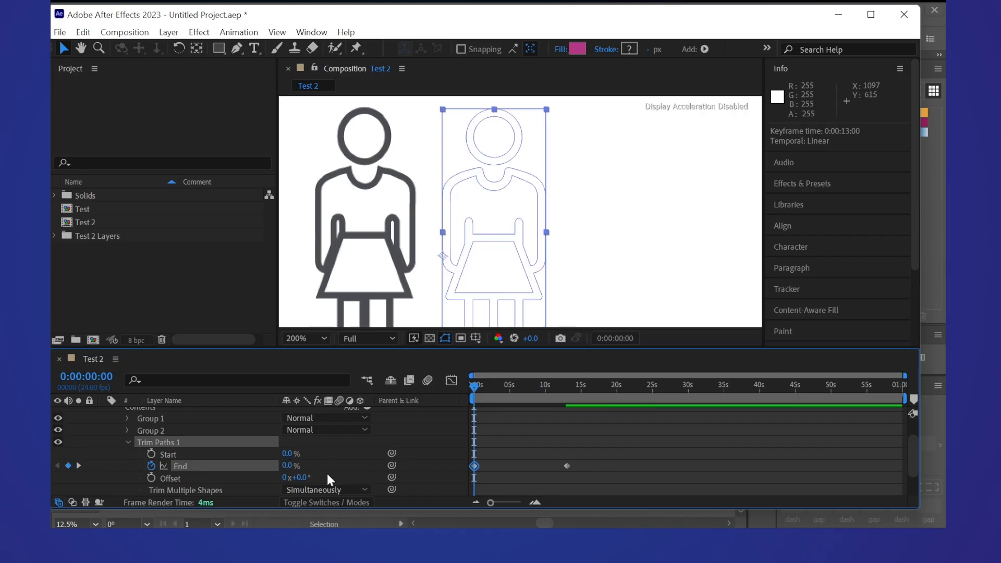
{"action": "scroll", "coordinate": [463, 428], "scroll_direction": "down", "scroll_amount": 3}
{"action": "mouse_move", "coordinate": [481, 385]}
{"action": "left_mouse_down"}
{"action": "mouse_move", "coordinate": [511, 389]}
{"action": "mouse_move", "coordinate": [489, 397]}
{"action": "mouse_move", "coordinate": [546, 399]}
{"action": "left_mouse_up"}
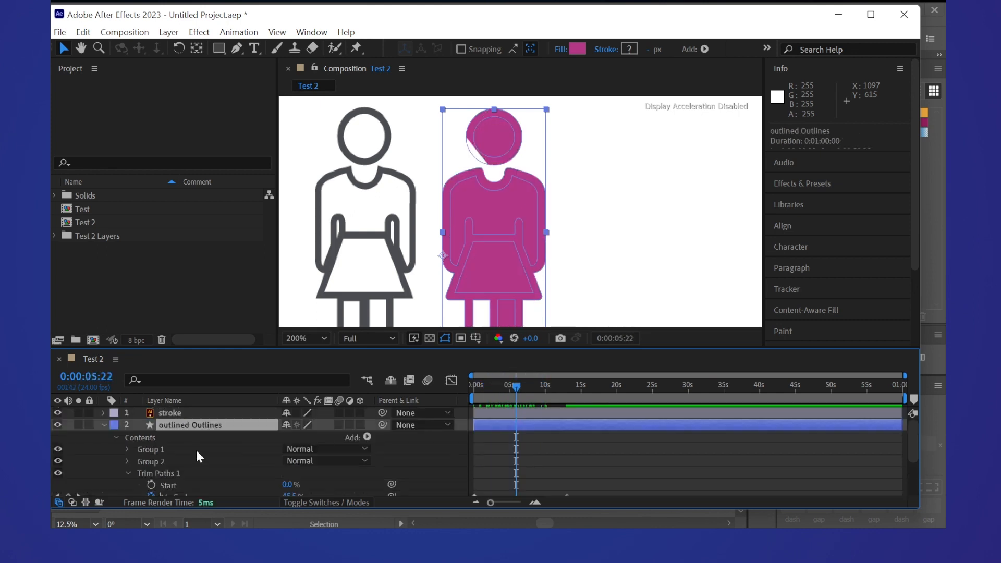
Delete Trim Paths 1 from the outlined shape layer.
{"action": "scroll", "coordinate": [196, 454], "scroll_direction": "down", "scroll_amount": 1}
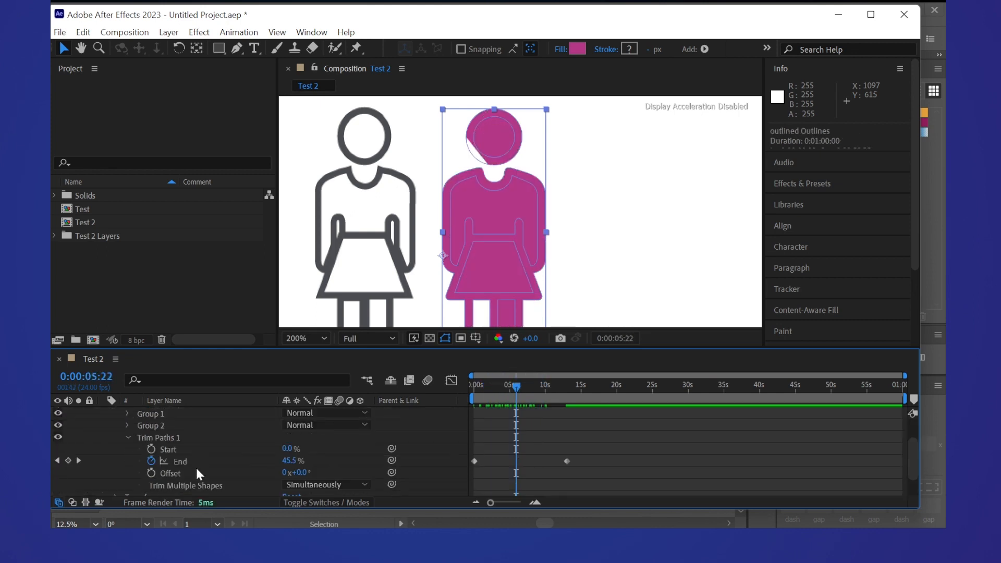
{"action": "left_click", "coordinate": [172, 438]}
{"action": "key", "text": "Delete"}
{"action": "scroll", "coordinate": [578, 224], "scroll_direction": "down", "scroll_amount": 1}
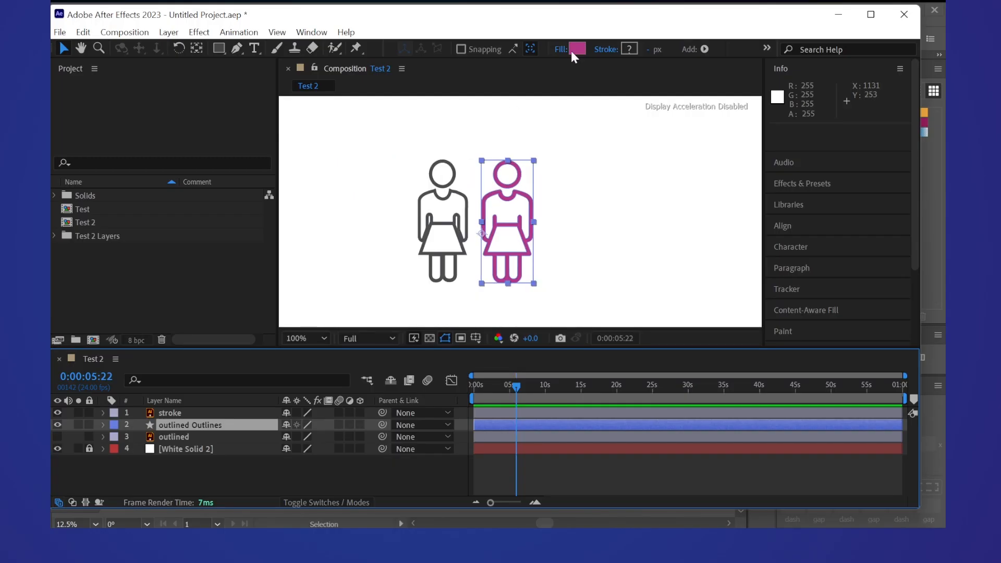
Delete the outlined Outlines shape layer and make the original outlined layer visible again.
{"action": "left_click", "coordinate": [565, 67]}
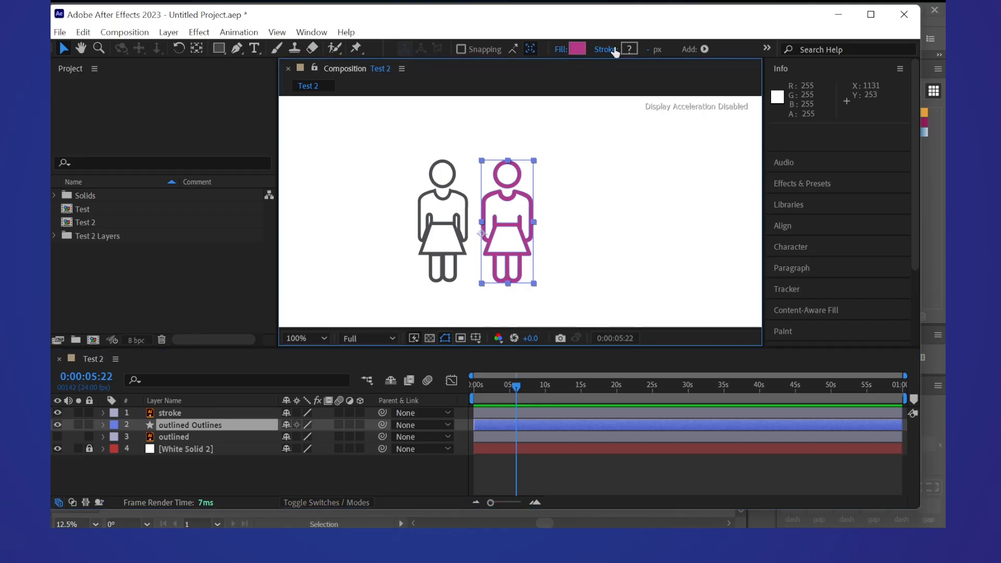
{"action": "left_click", "coordinate": [190, 426]}
{"action": "key", "text": "Delete"}
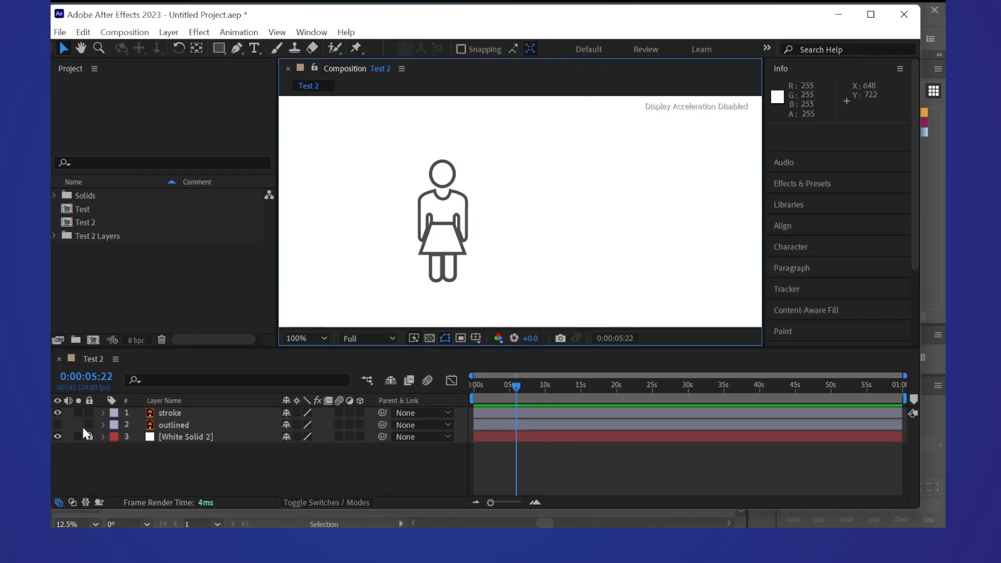
{"action": "left_click", "coordinate": [57, 424]}
Create shapes from the stroke vector layer.
{"action": "left_click", "coordinate": [172, 413]}
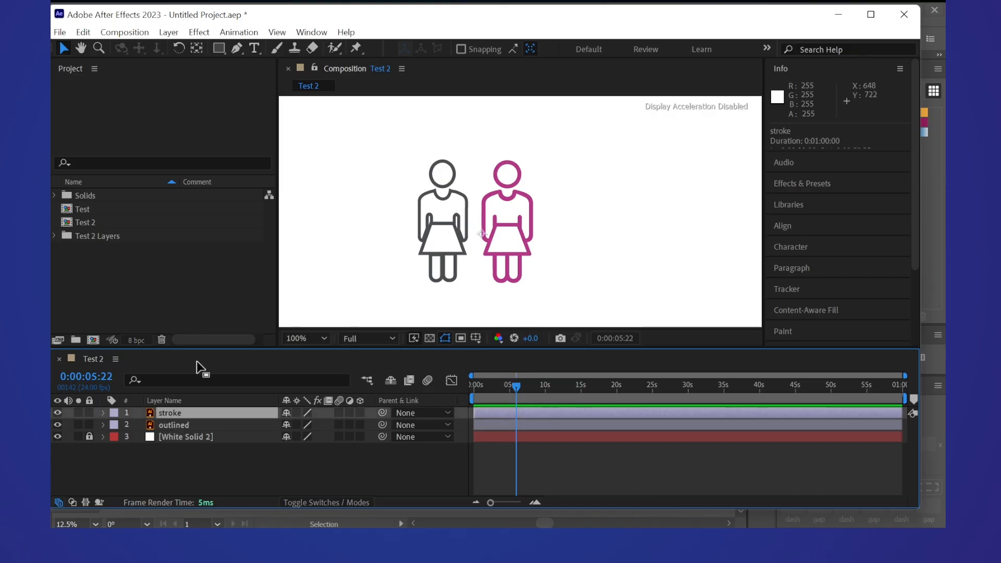
{"action": "scroll", "coordinate": [400, 202], "scroll_direction": "up", "scroll_amount": 1}
{"action": "left_click_drag", "start_coordinate": [412, 239], "coordinate": [443, 187]}
{"action": "scroll", "coordinate": [442, 186], "scroll_direction": "down", "scroll_amount": 1}
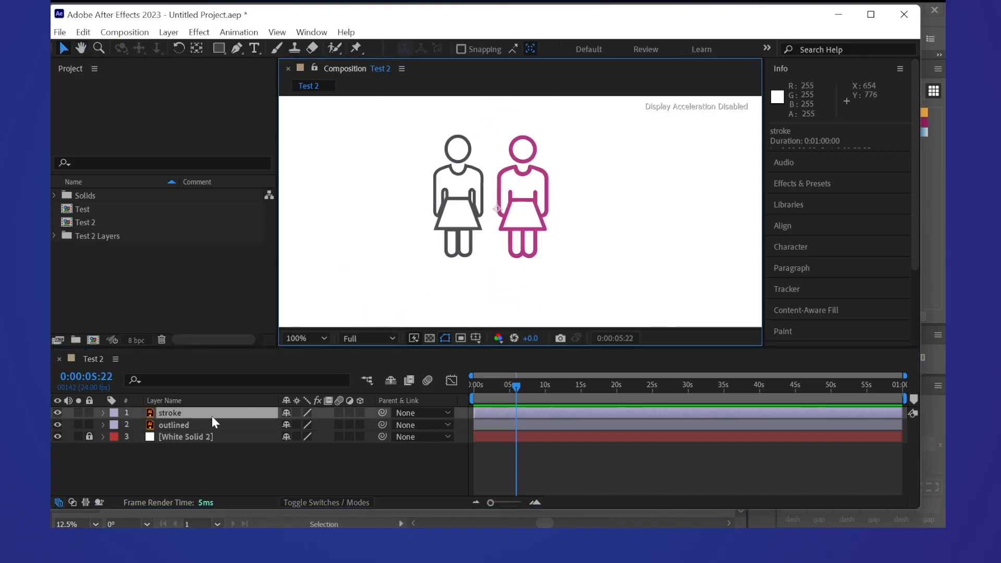
{"action": "right_click", "coordinate": [174, 413]}
{"action": "right_click", "coordinate": [151, 413]}
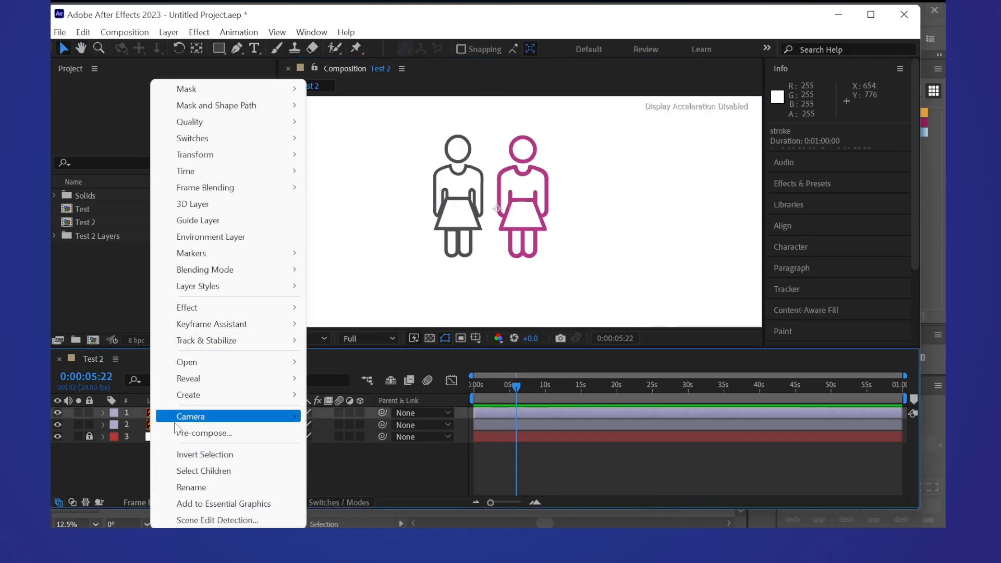
{"action": "mouse_move", "coordinate": [206, 397]}
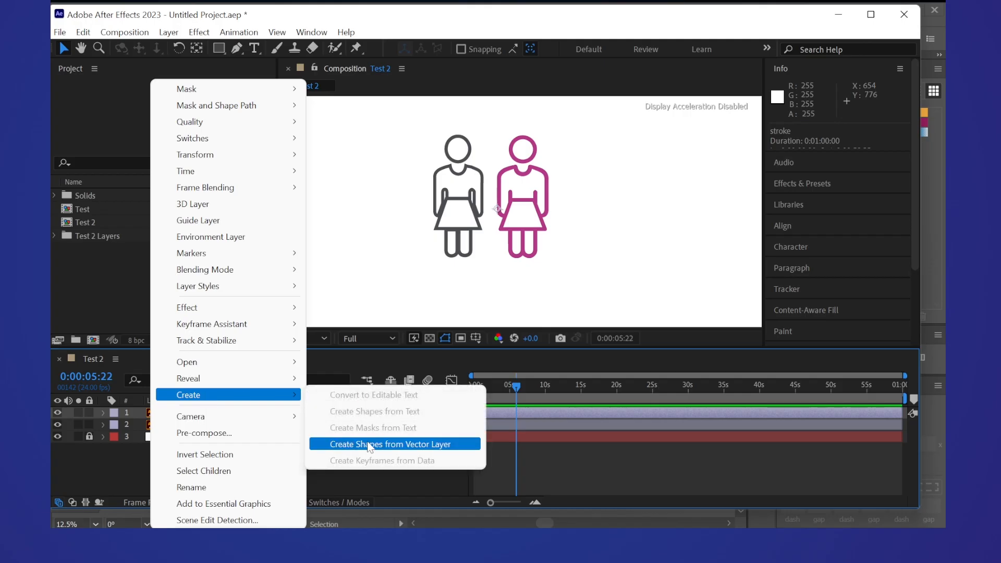
{"action": "left_click", "coordinate": [392, 447]}
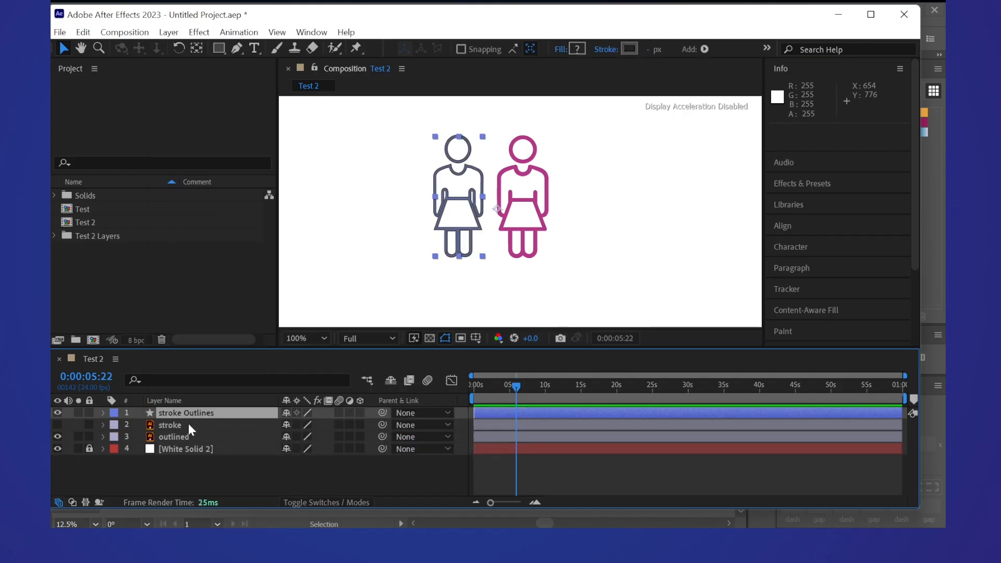
Set the stroke Outlines layer's stroke colour to black (000000) and its width to 10 px.
{"action": "left_click", "coordinate": [561, 61]}
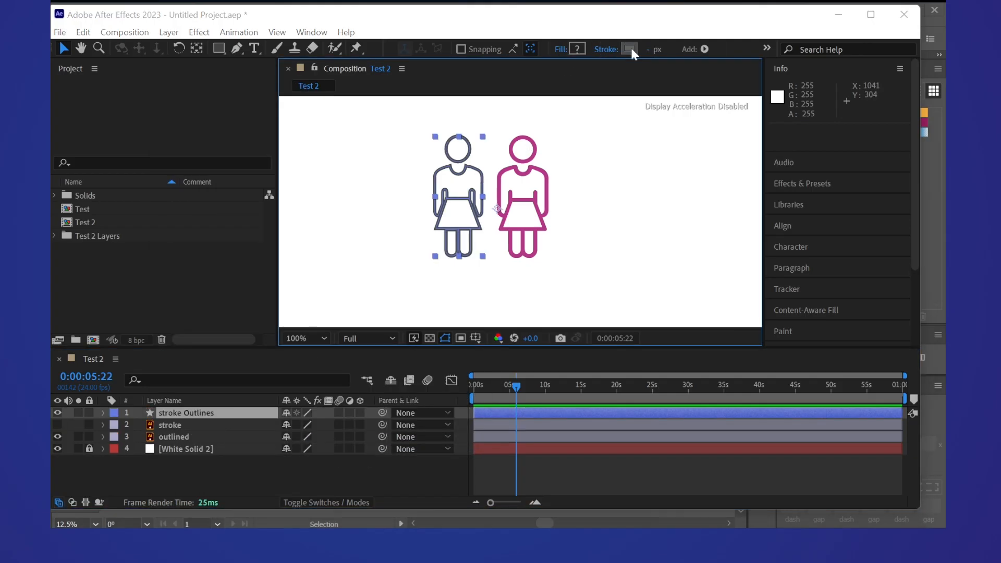
{"action": "left_click", "coordinate": [630, 49]}
{"action": "type", "text": "000000"}
{"action": "left_click", "coordinate": [618, 191]}
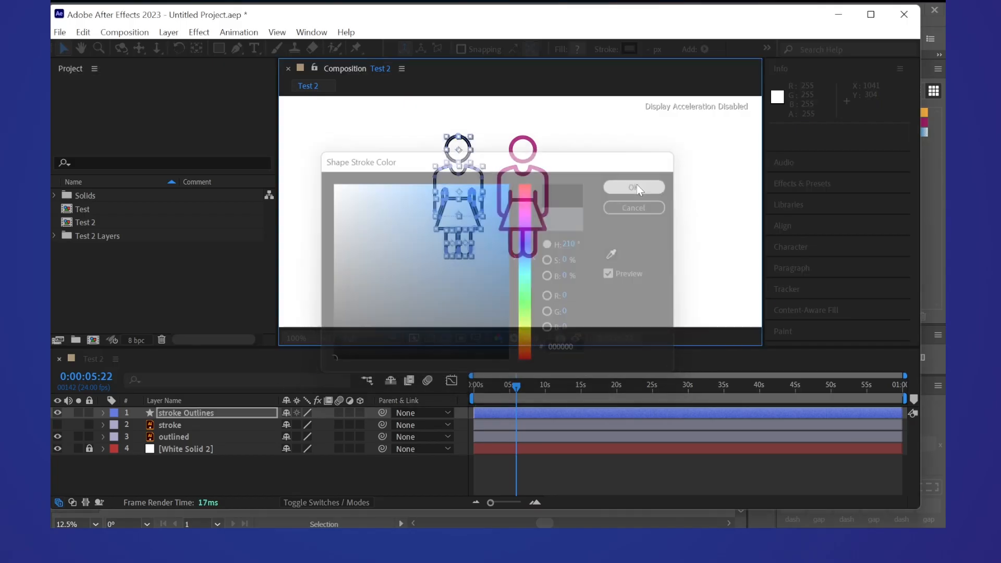
{"action": "scroll", "coordinate": [528, 222], "scroll_direction": "up", "scroll_amount": 2}
{"action": "key", "text": "v"}
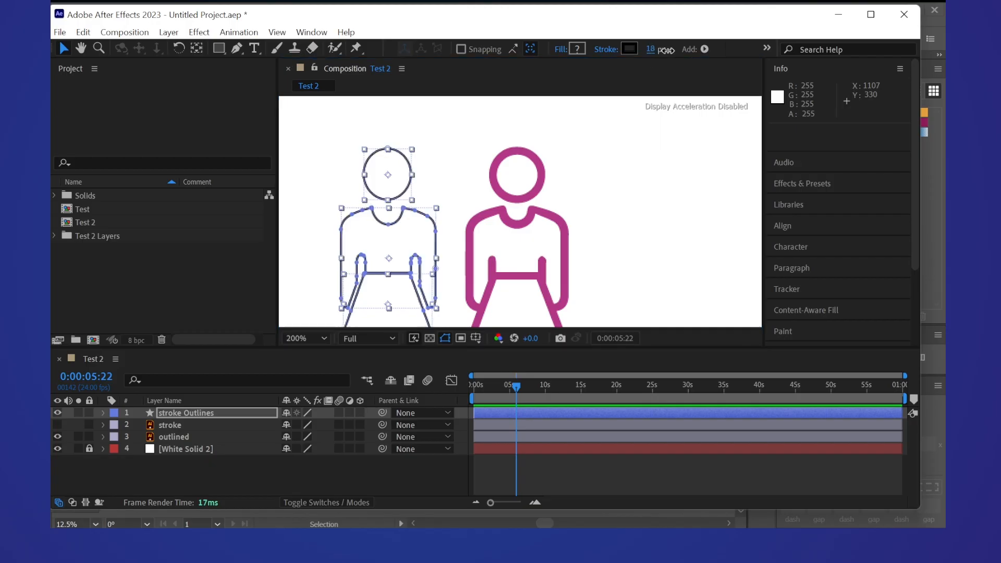
{"action": "left_click_drag", "start_coordinate": [651, 49], "coordinate": [663, 49]}
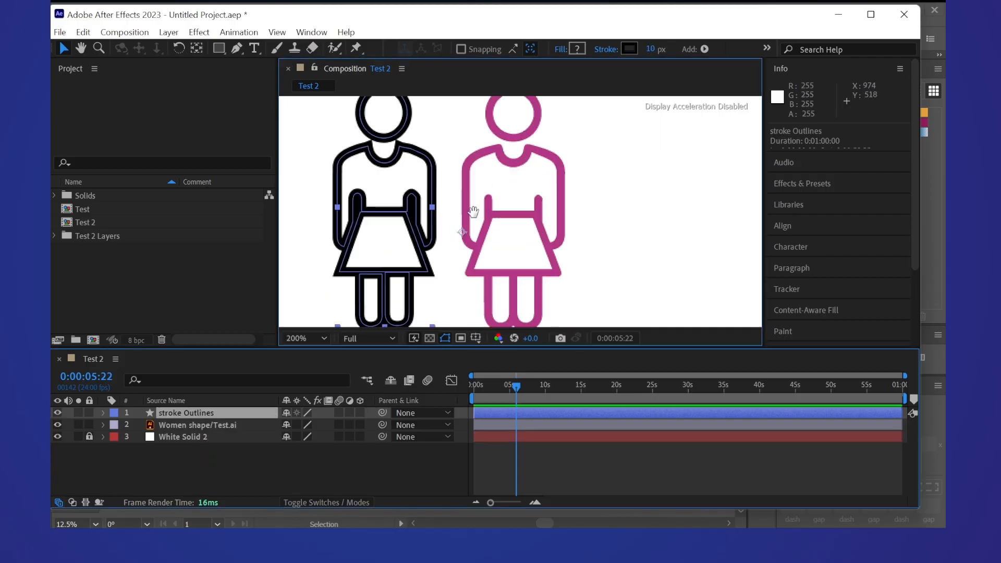
Move the black stroked figure onto the magenta figure and nudge it until the two line up.
{"action": "left_click_drag", "start_coordinate": [474, 211], "coordinate": [463, 226]}
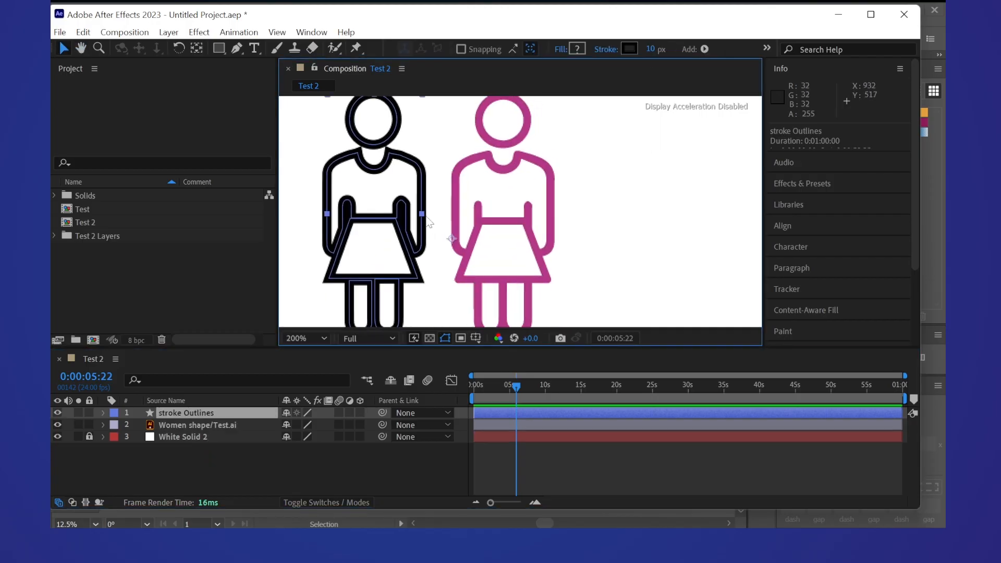
{"action": "mouse_move", "coordinate": [417, 199]}
{"action": "left_mouse_down"}
{"action": "mouse_move", "coordinate": [554, 210]}
{"action": "mouse_move", "coordinate": [546, 190]}
{"action": "left_mouse_up"}
{"action": "key", "text": "comma"}
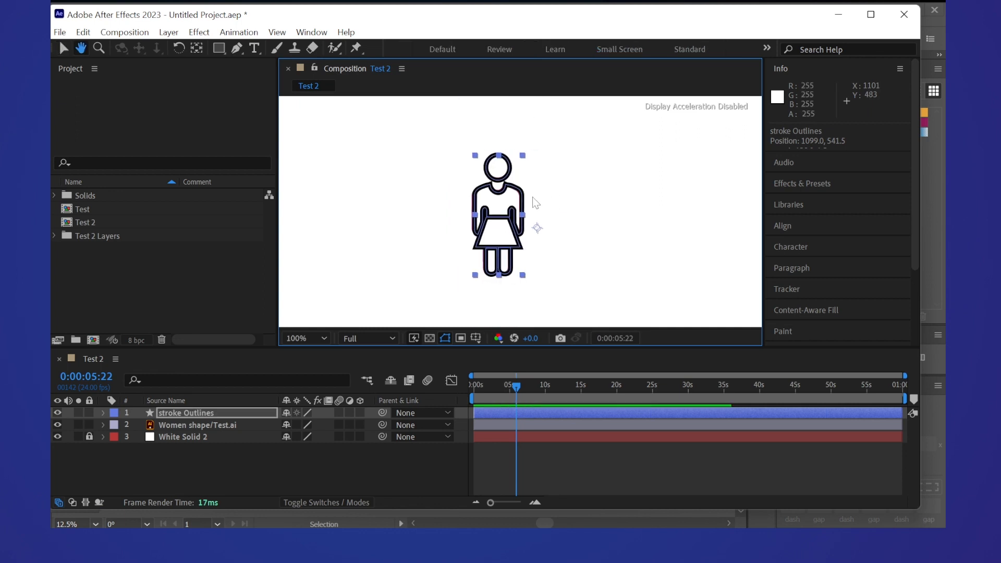
{"action": "key", "text": "period"}
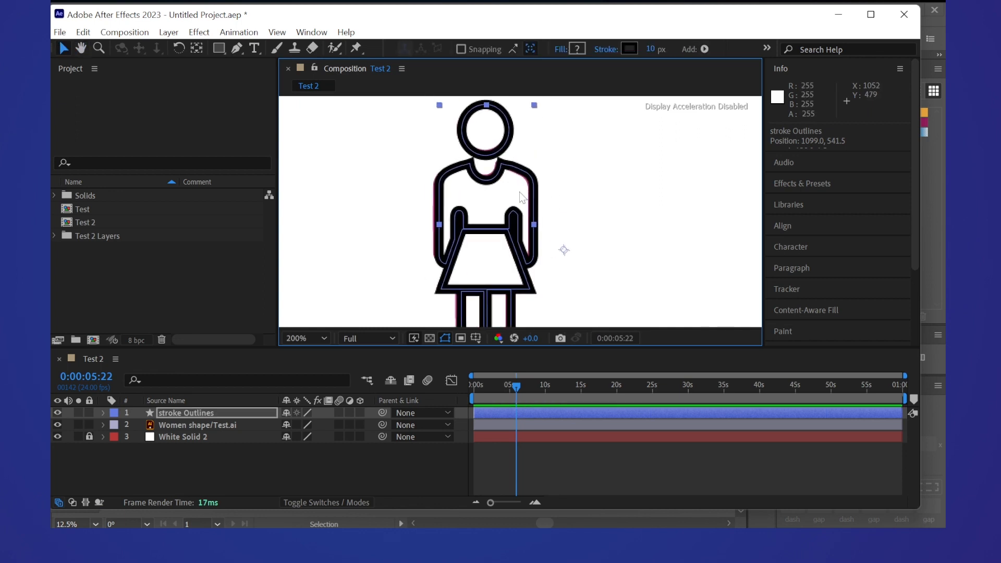
{"action": "key", "text": "Left"}
{"action": "key", "text": "comma"}
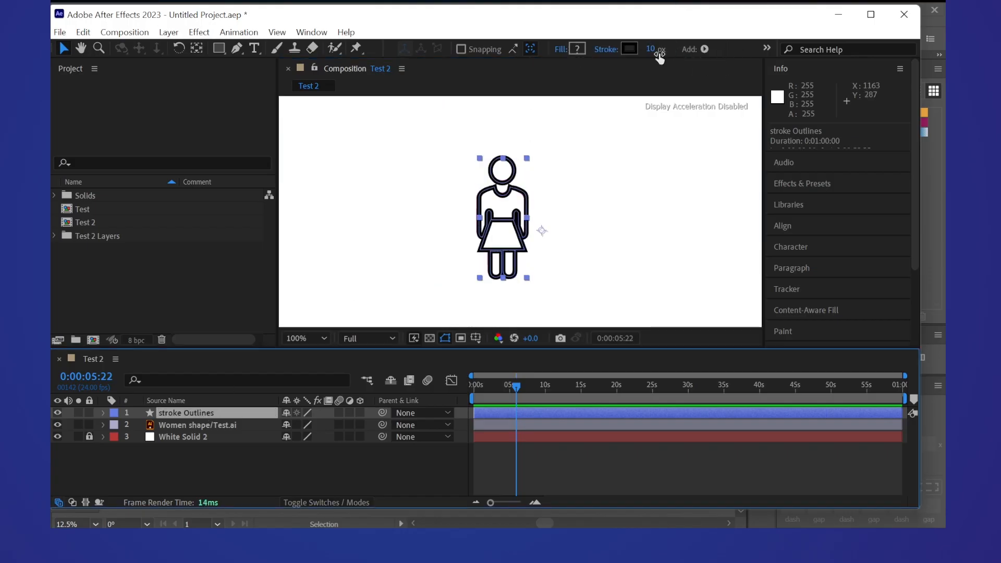
Add Trim Paths to the stroke Outlines layer and animate End from 0.8% at 0:00:01:09 to a second keyframe at about 12 seconds.
{"action": "left_click", "coordinate": [703, 48]}
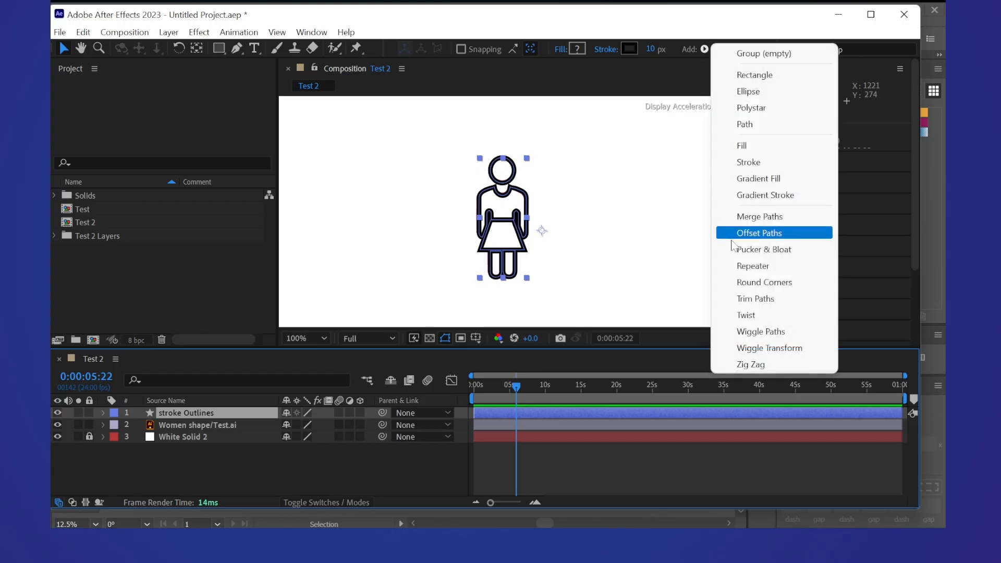
{"action": "left_click", "coordinate": [756, 299]}
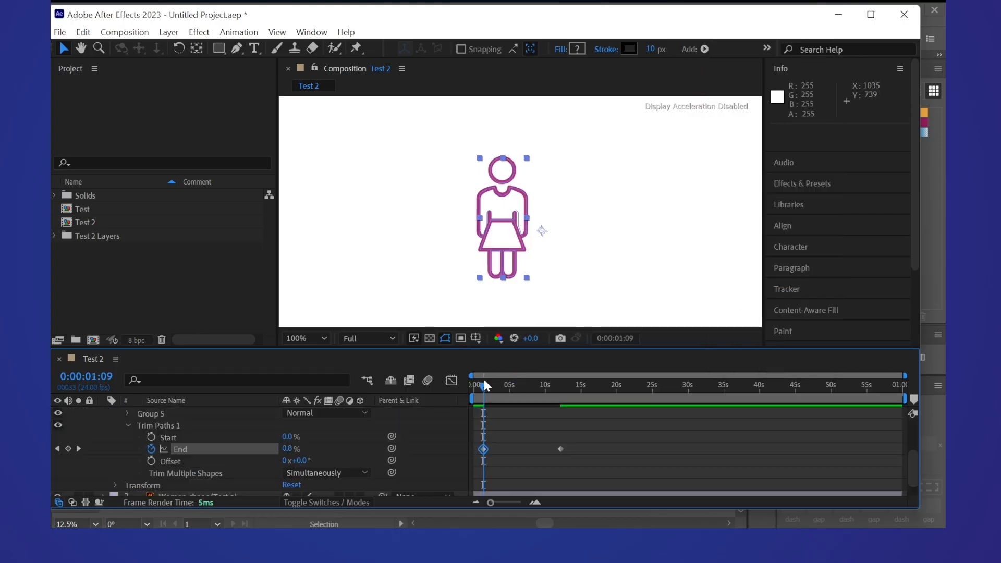
{"action": "left_click_drag", "start_coordinate": [484, 385], "coordinate": [601, 384]}
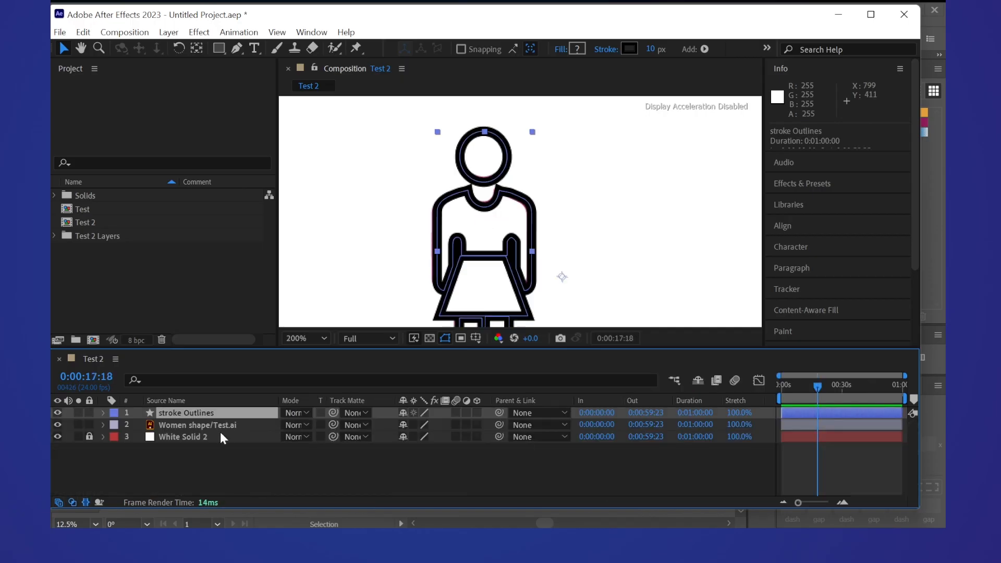
Use the stroke Outlines layer as the track matte for the Women shape layer.
{"action": "left_click", "coordinate": [195, 426]}
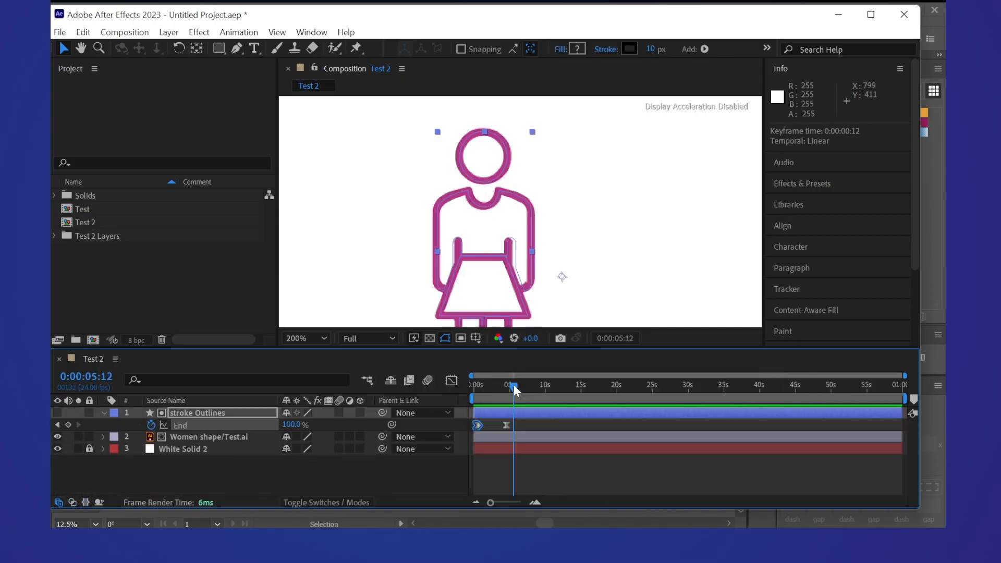